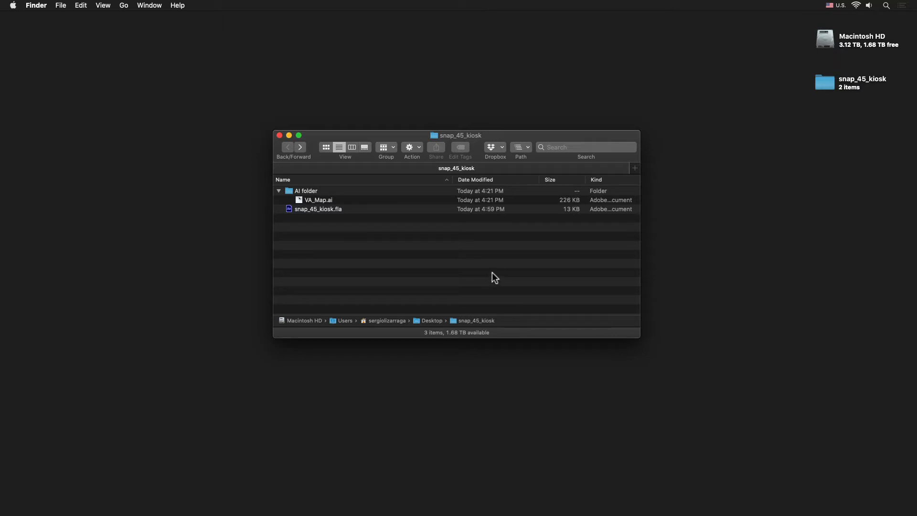
# Step: Preview the VA_Map.ai artwork in the AI folder, then close the preview
pyautogui.click(318, 200)
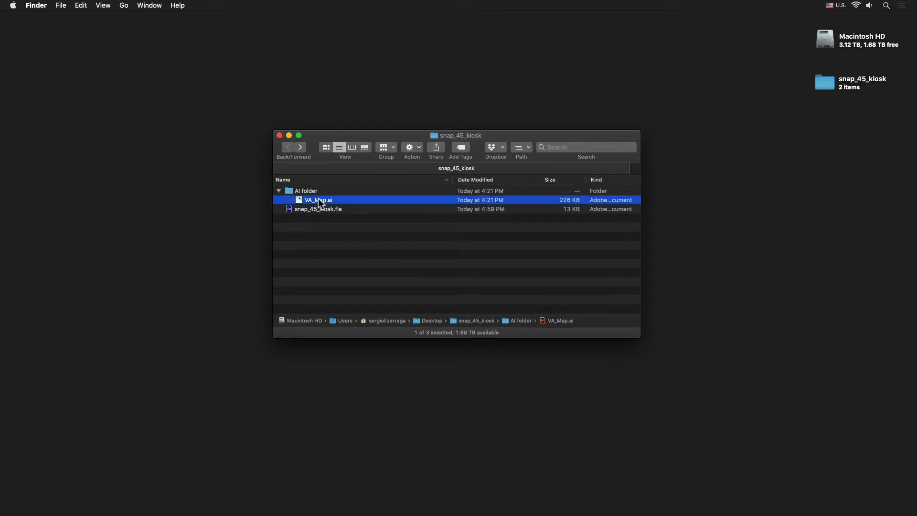
pyautogui.press('space')
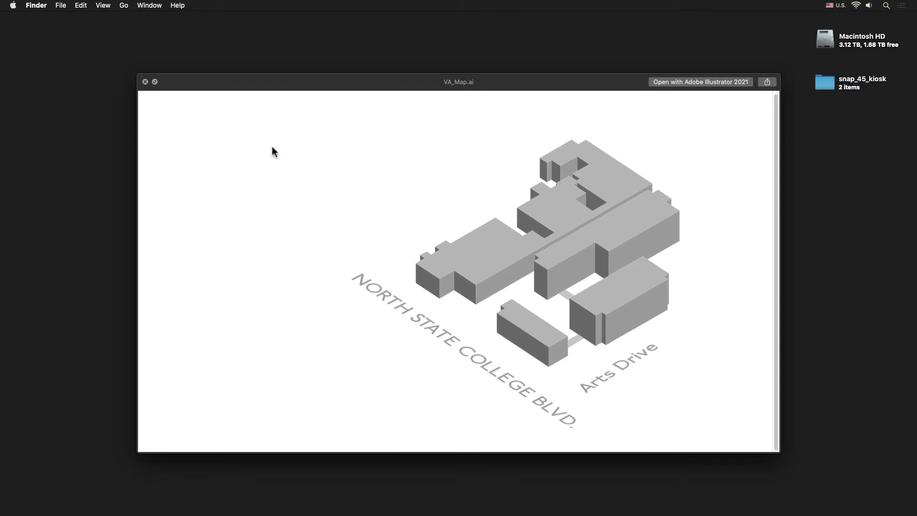
pyautogui.click(146, 81)
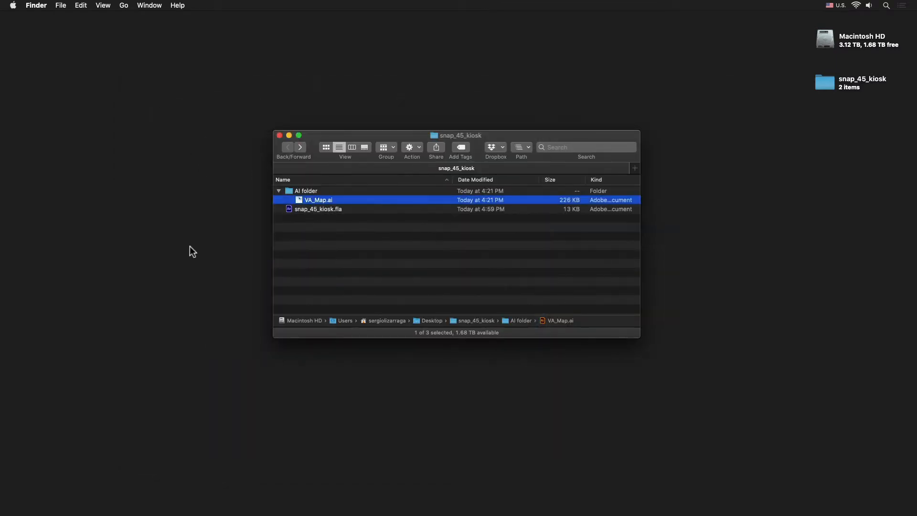
# Step: Open snap_45_kiosk.fla in Adobe Animate and test the movie in the browser, trying several of its location labels
pyautogui.click(312, 210)
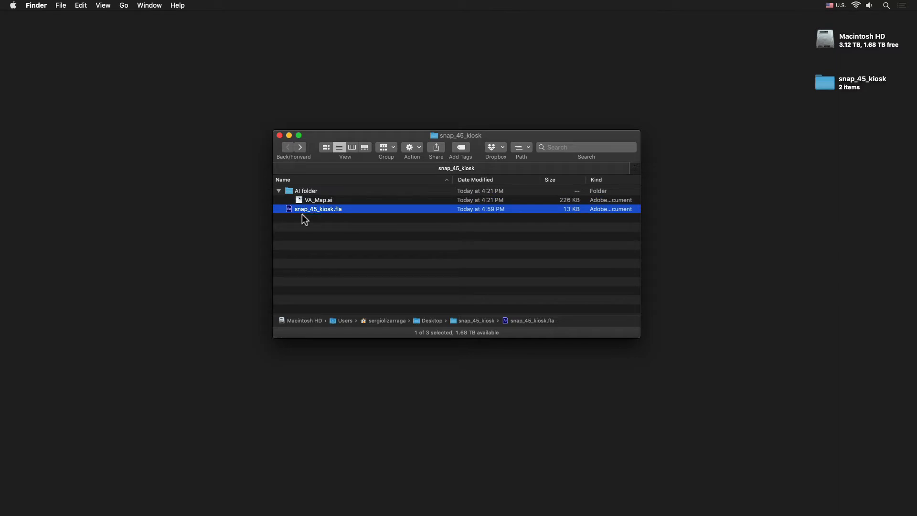
pyautogui.doubleClick(289, 209)
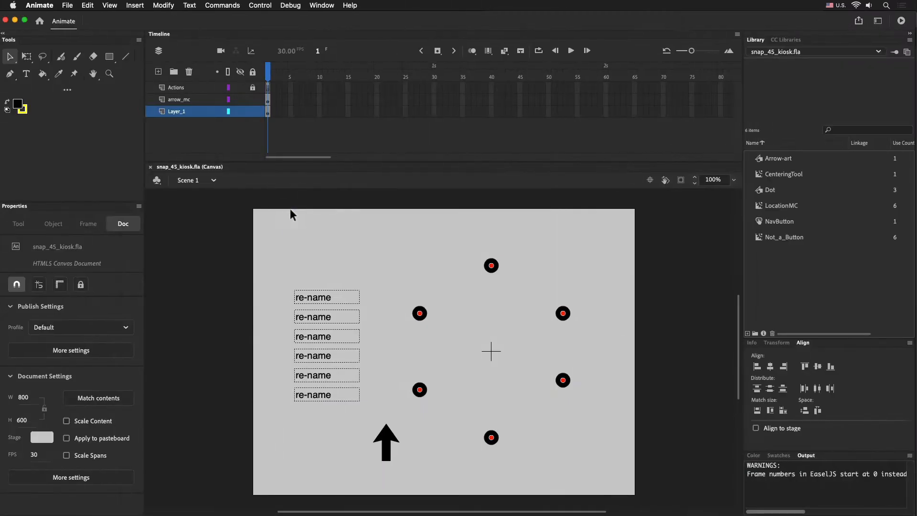
pyautogui.press('shift+super+Return')
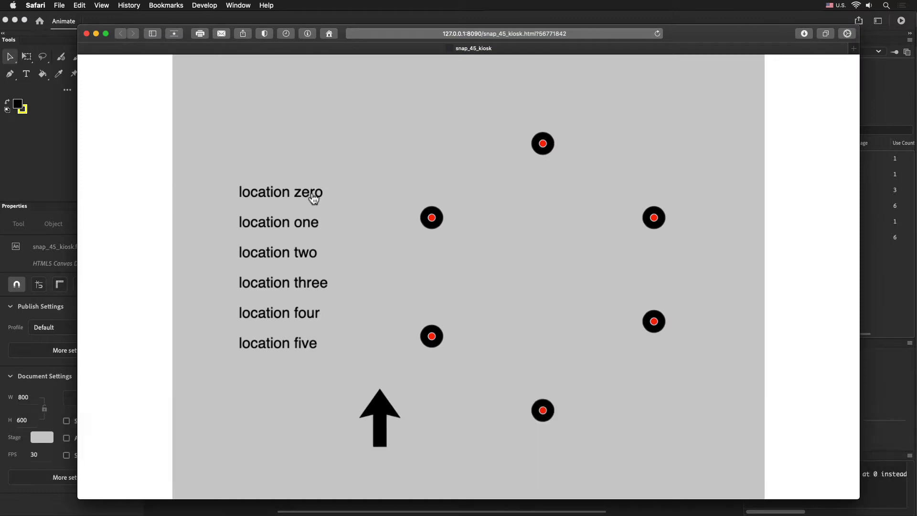
pyautogui.click(313, 191)
pyautogui.click(307, 256)
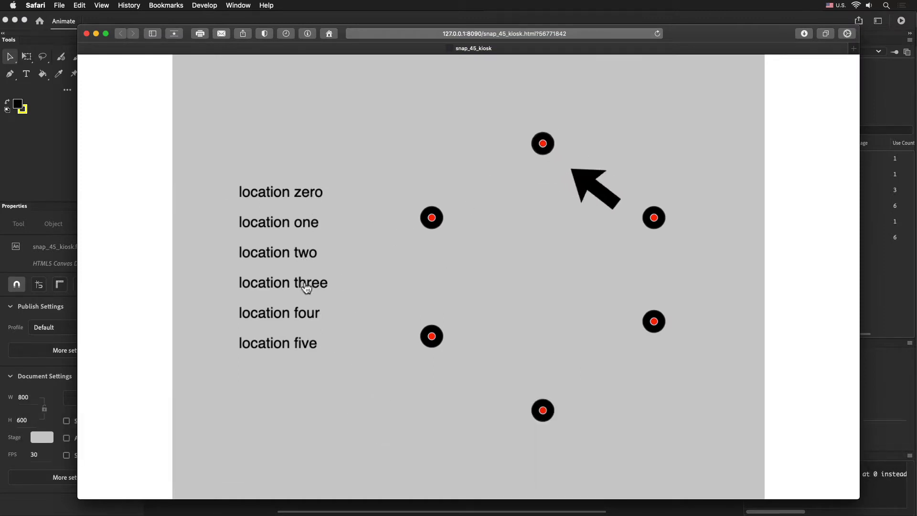
pyautogui.click(311, 315)
pyautogui.click(307, 342)
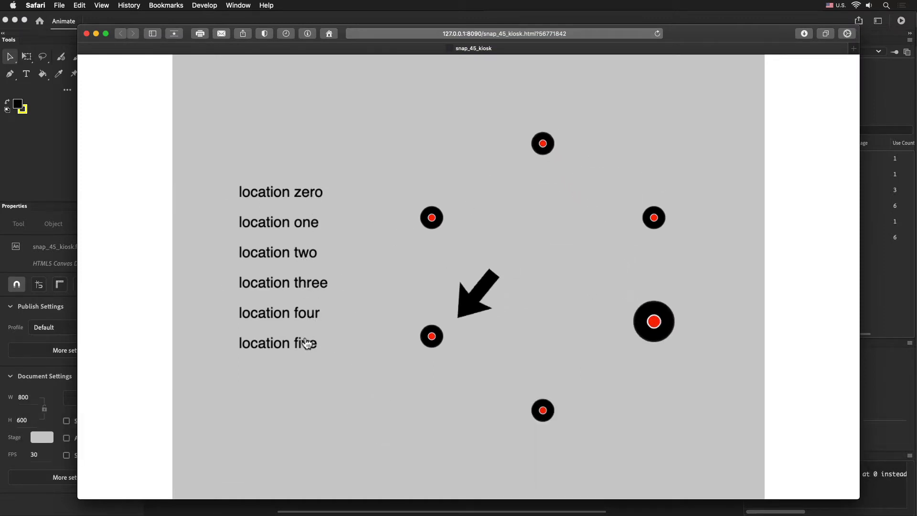
pyautogui.click(87, 34)
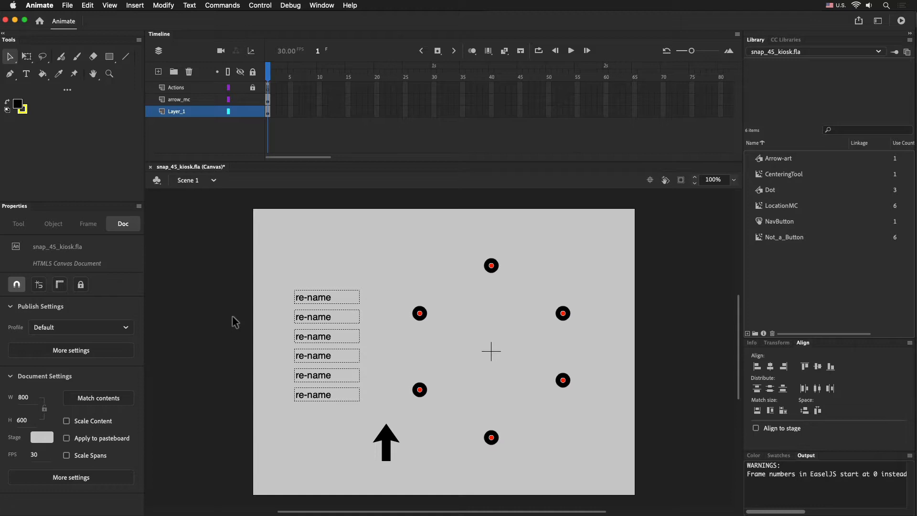
# Step: Create a new 800 x 600 HTML5 Canvas document at 30 fps from the Medium web preset
pyautogui.click(67, 6)
pyautogui.click(75, 20)
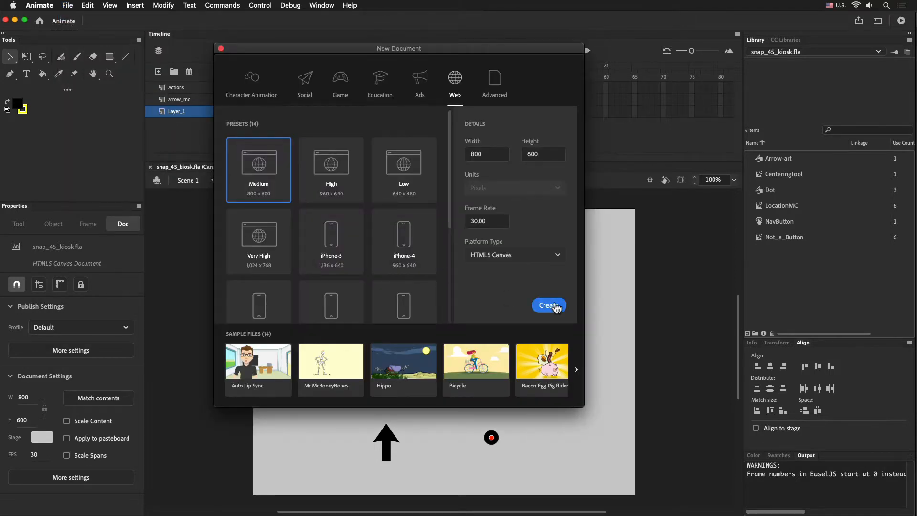
pyautogui.click(549, 305)
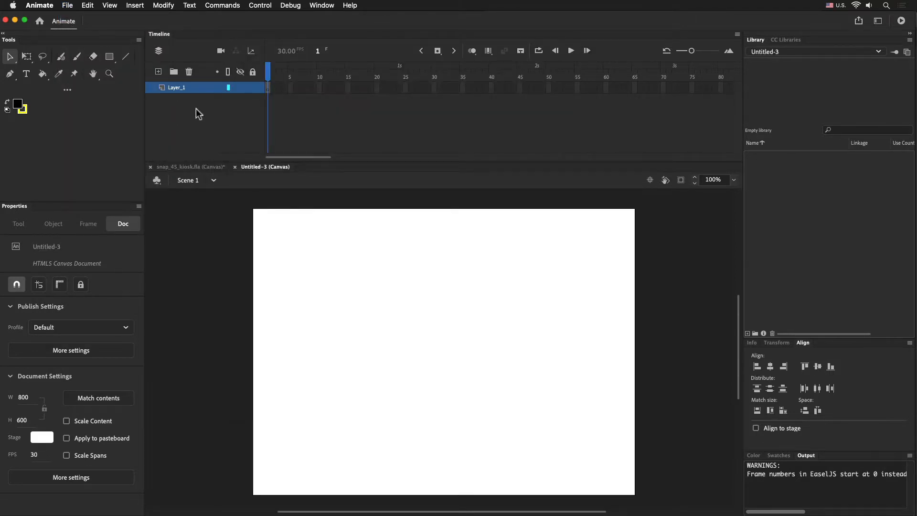
# Step: Import VA_Map.ai from the AI folder to the stage, matching the stage size to the 1920 x 1080 Illustrator artboard
pyautogui.click(68, 5)
pyautogui.moveTo(102, 134)
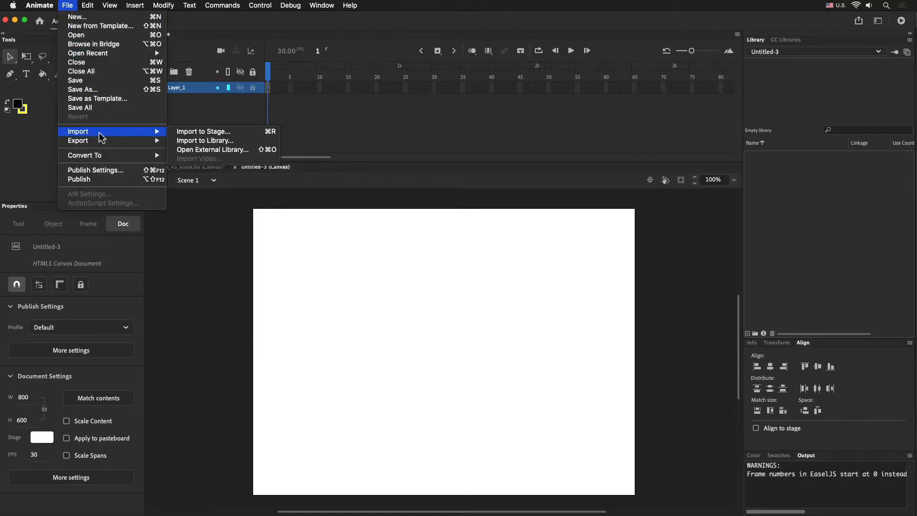
pyautogui.click(239, 134)
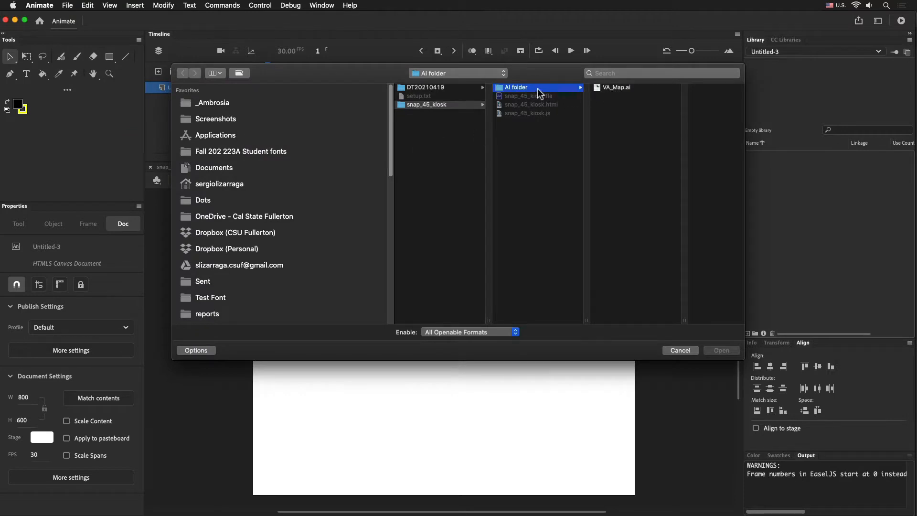
pyautogui.click(616, 88)
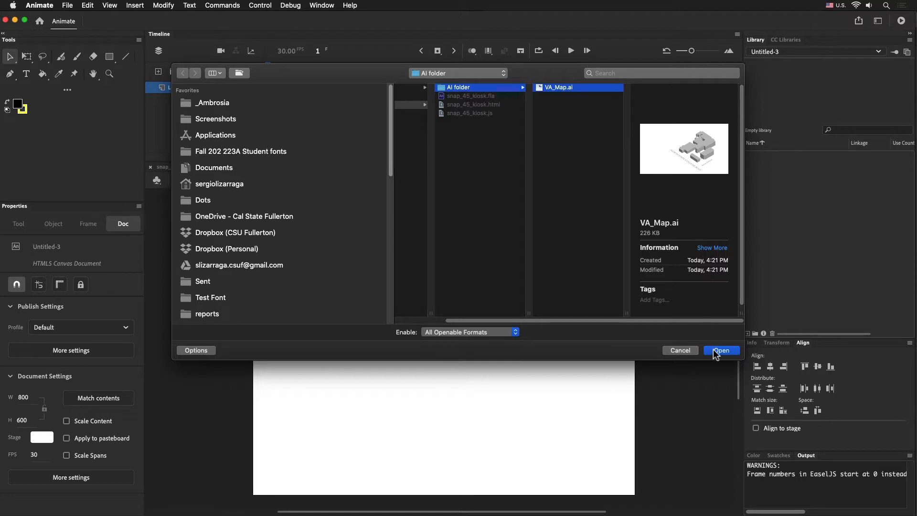
pyautogui.click(714, 351)
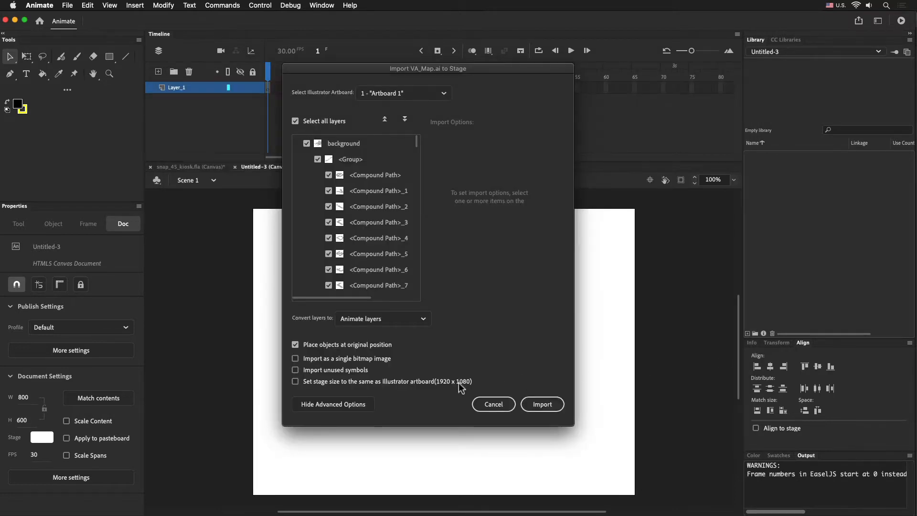
pyautogui.click(295, 382)
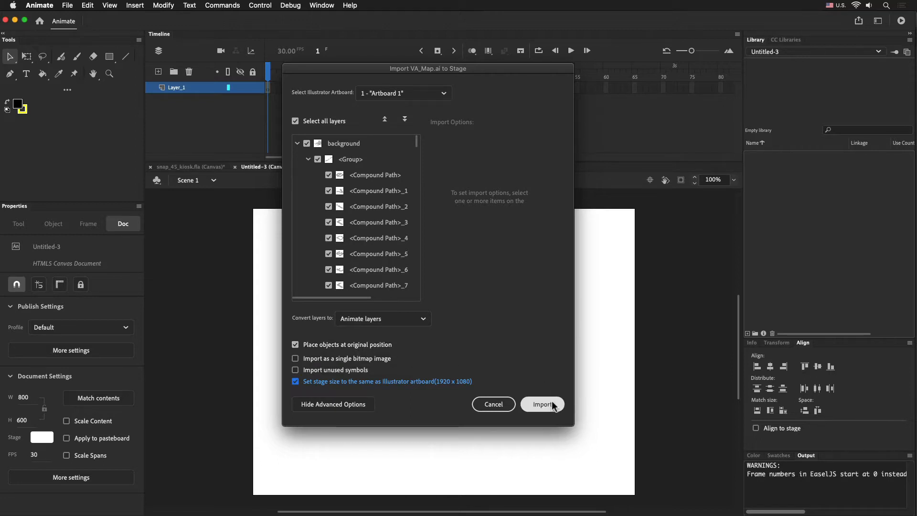
pyautogui.click(538, 405)
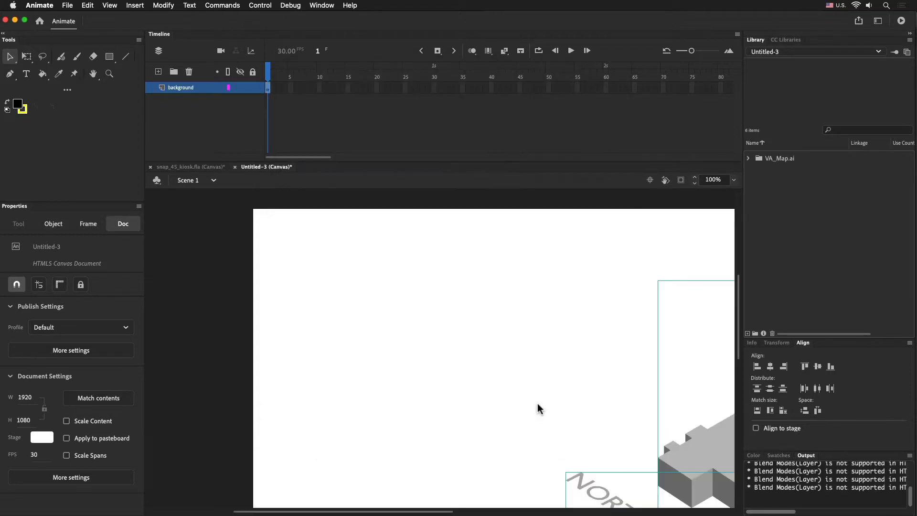
# Step: Lock the background layer that holds the imported map artwork
pyautogui.press('super+0')
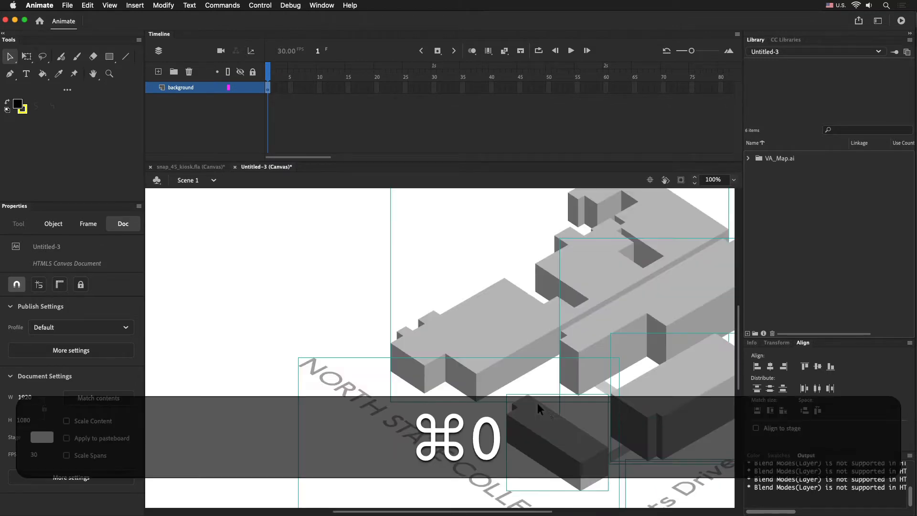
pyautogui.press('super+2')
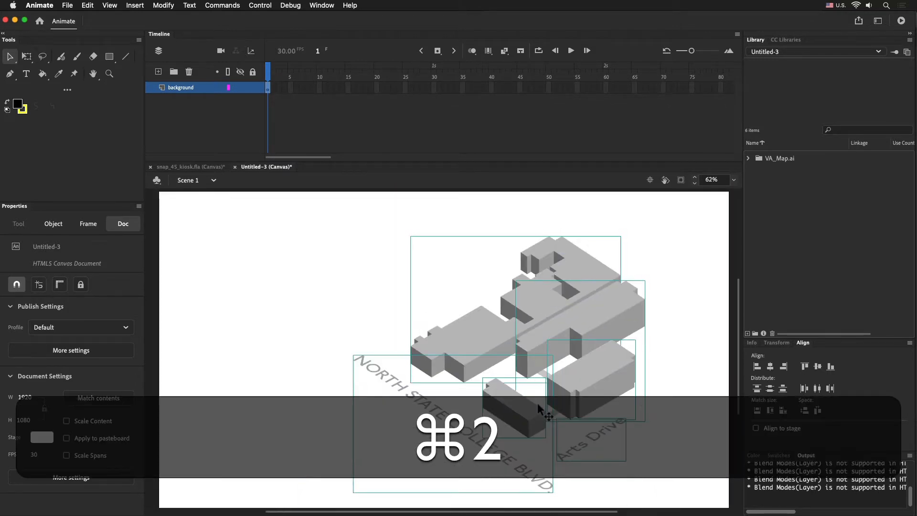
pyautogui.keyDown('alt'); pyautogui.keyDown('super'); pyautogui.click(428, 367); pyautogui.keyUp('super'); pyautogui.keyUp('alt')
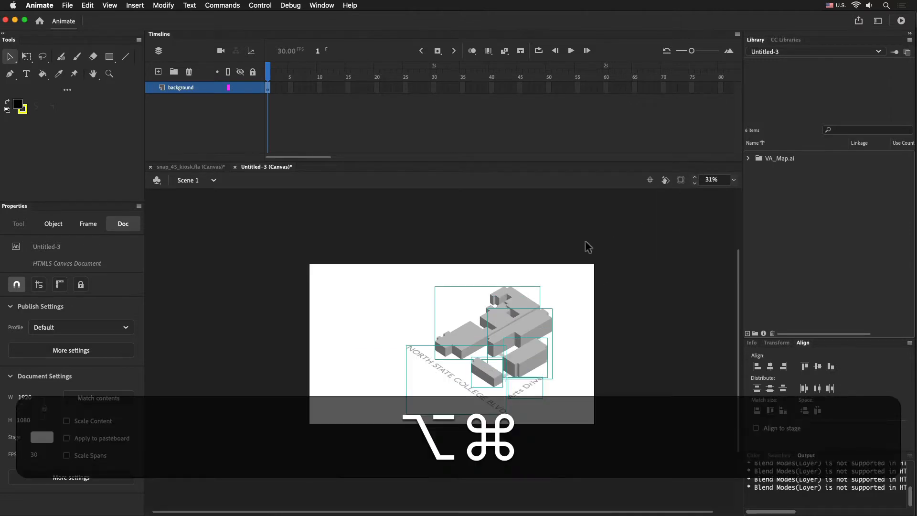
pyautogui.moveTo(291, 239); pyautogui.dragTo(616, 447)
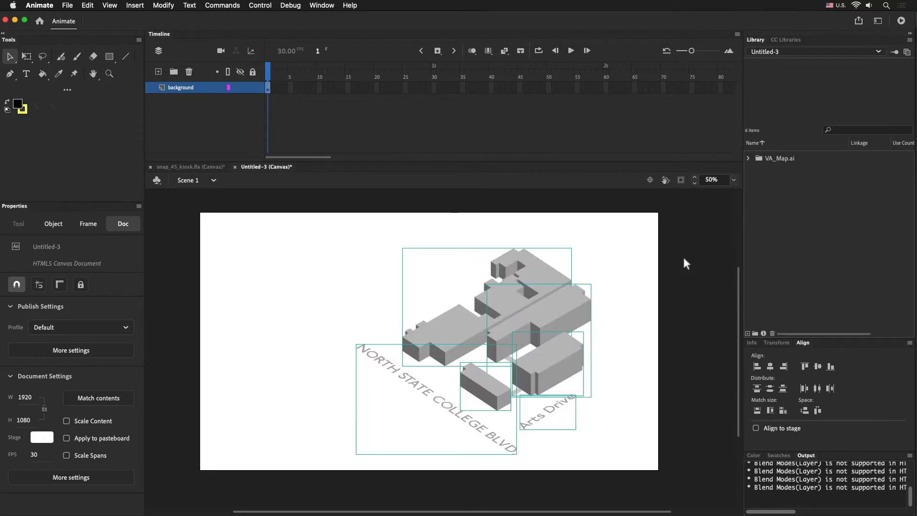
pyautogui.click(252, 88)
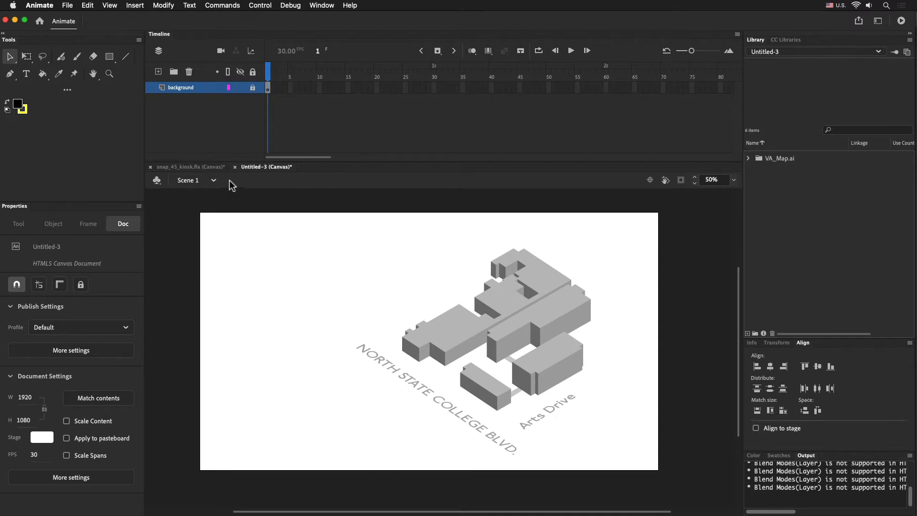
# Step: Copy the Actions, arrow_mc and Layer_1 layers from the snap_45_kiosk.fla document
pyautogui.click(209, 167)
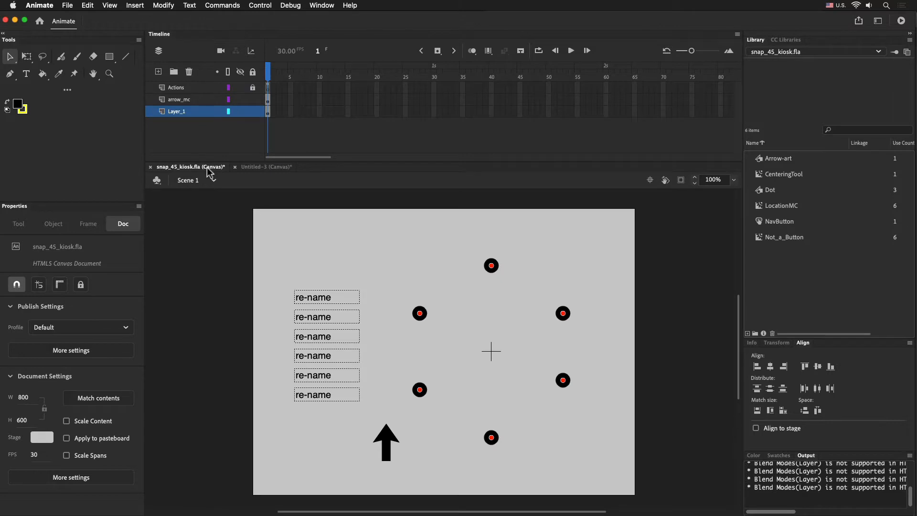
pyautogui.click(186, 113)
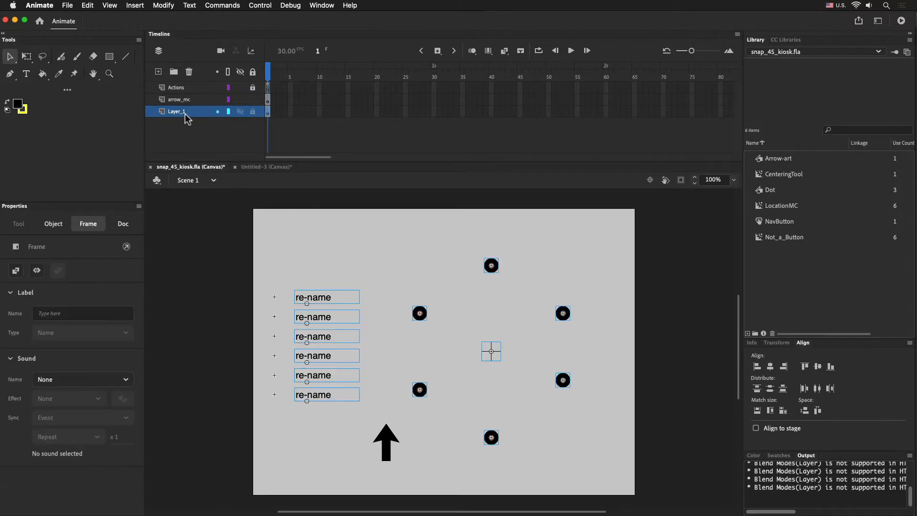
pyautogui.keyDown('shift'); pyautogui.click(200, 89); pyautogui.keyUp('shift')
pyautogui.rightClick(199, 89)
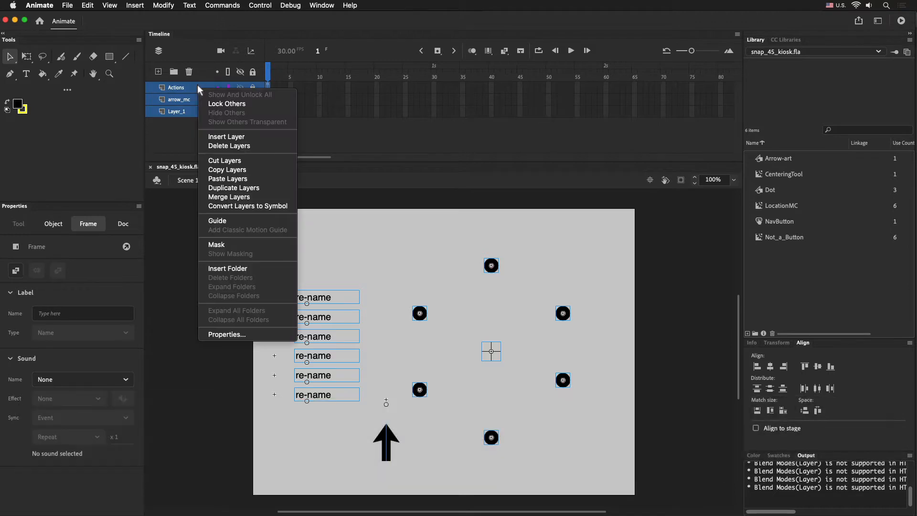
pyautogui.click(265, 171)
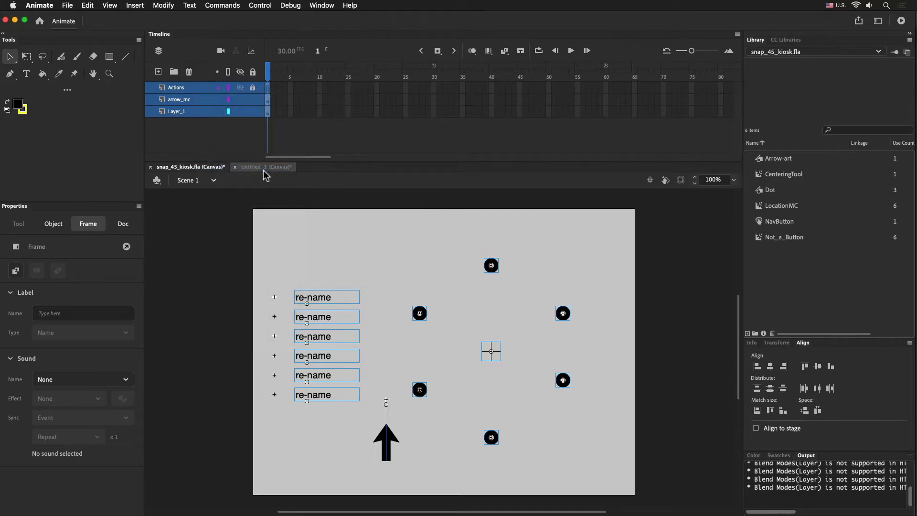
# Step: Inspect the instance name and position of the crosshair movie clip between the dots, then deselect it
pyautogui.click(408, 283)
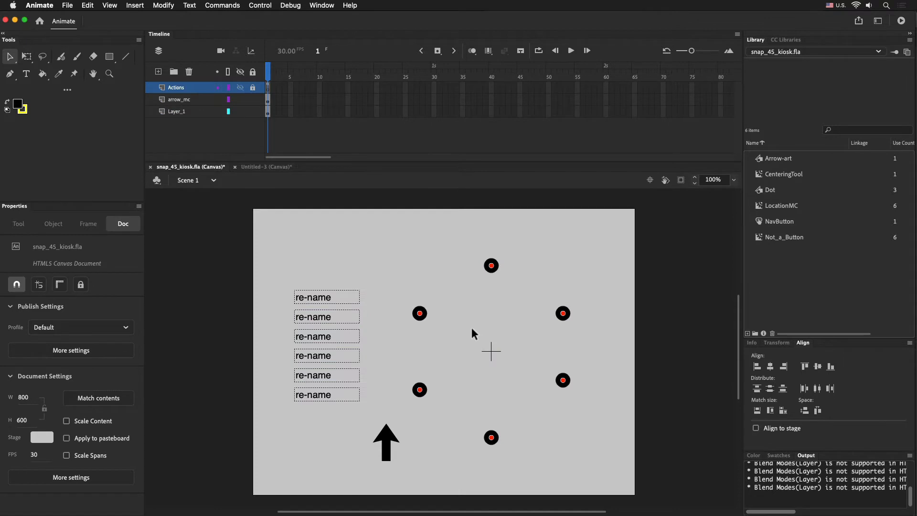
pyautogui.moveTo(472, 327); pyautogui.dragTo(504, 369)
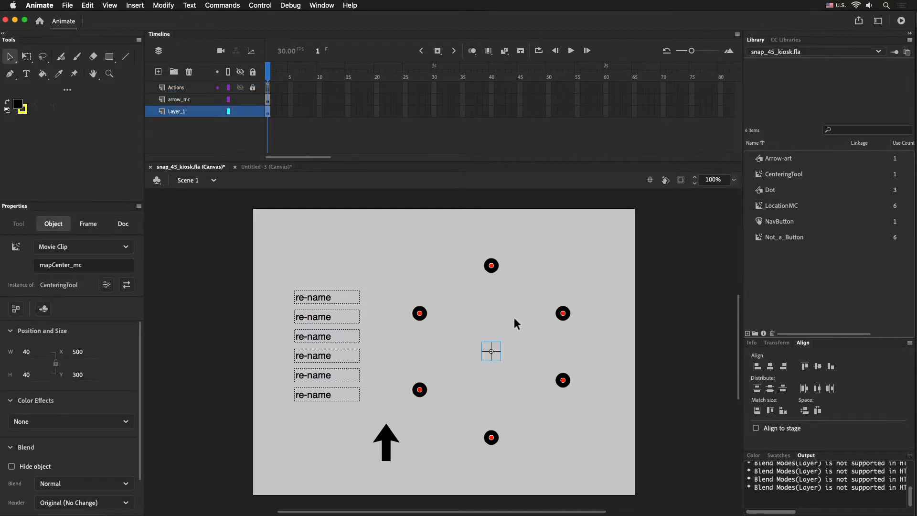
pyautogui.press('shift+super+c')
pyautogui.click(495, 319)
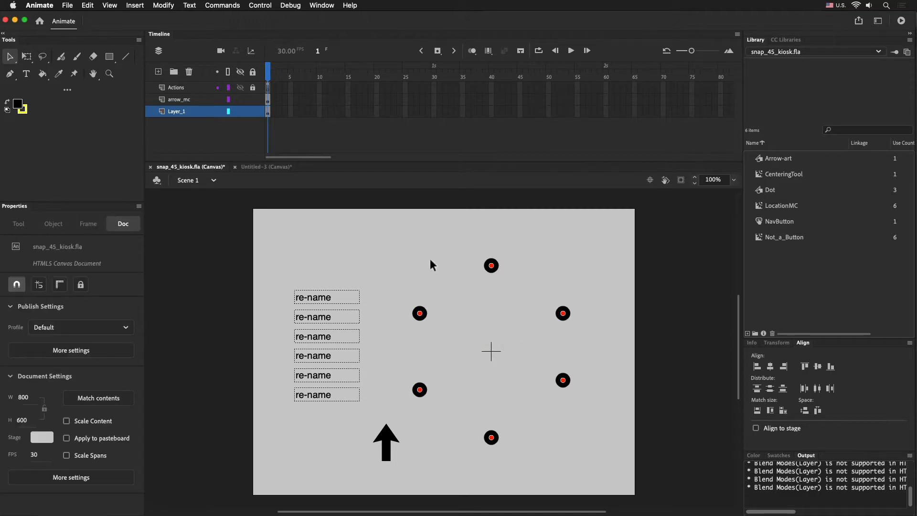
# Step: Paste the copied kiosk layers above the background layer in the Untitled-3 map document
pyautogui.click(266, 167)
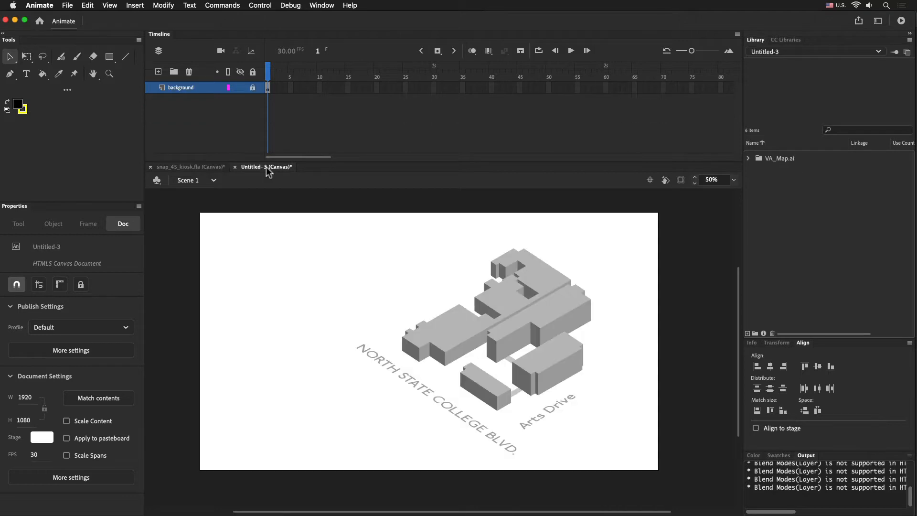
pyautogui.rightClick(202, 87)
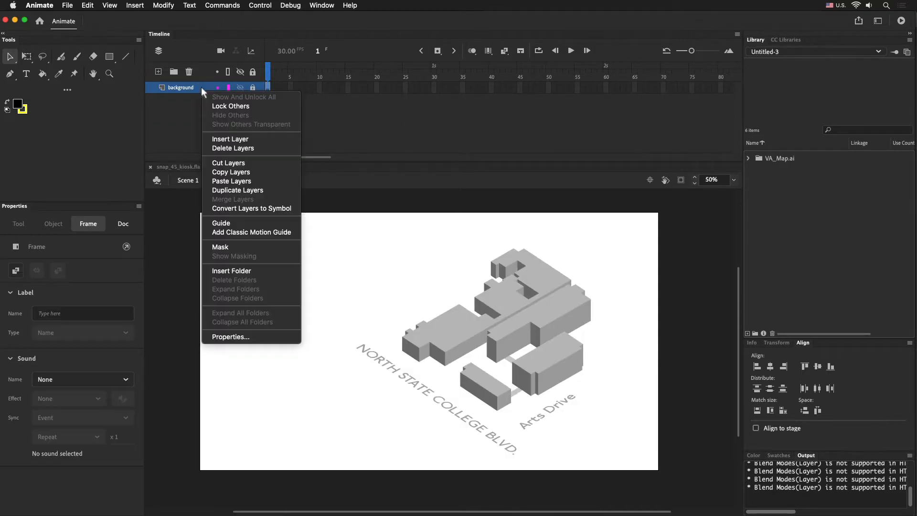
pyautogui.click(251, 183)
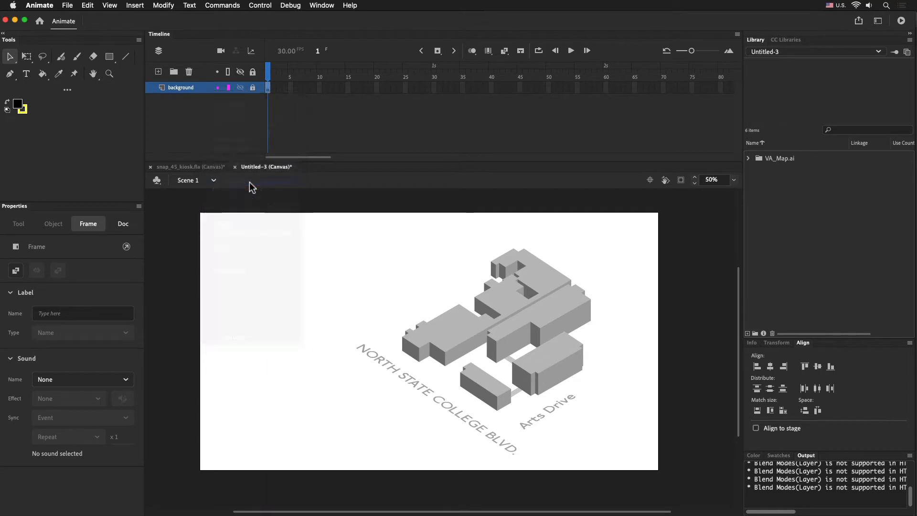
pyautogui.click(305, 410)
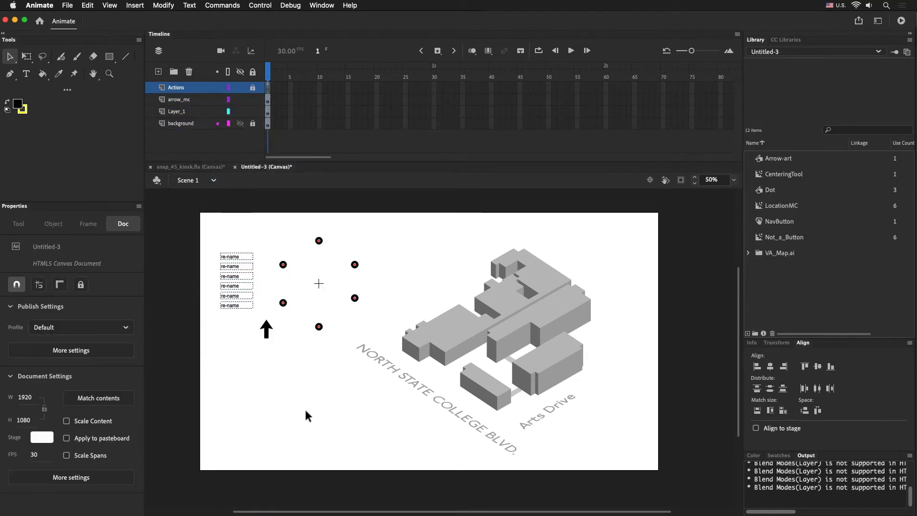
pyautogui.press('super')
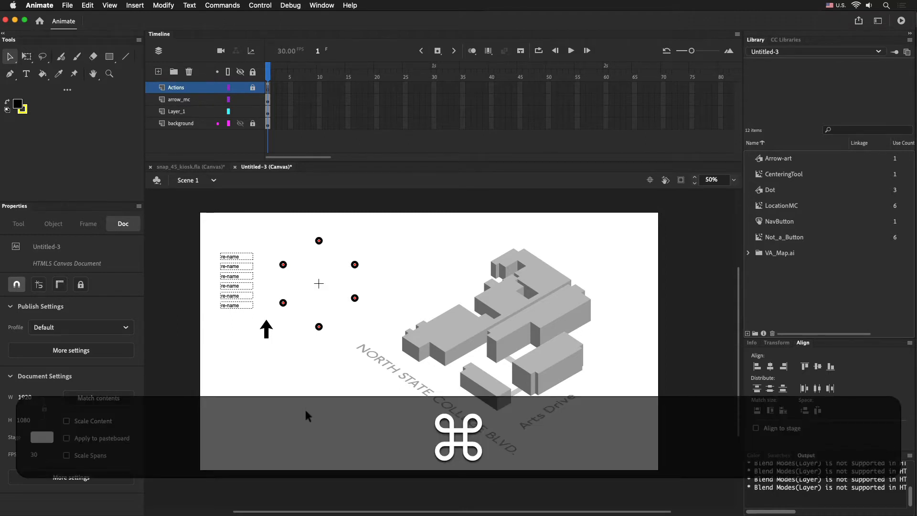
pyautogui.press('super+v')
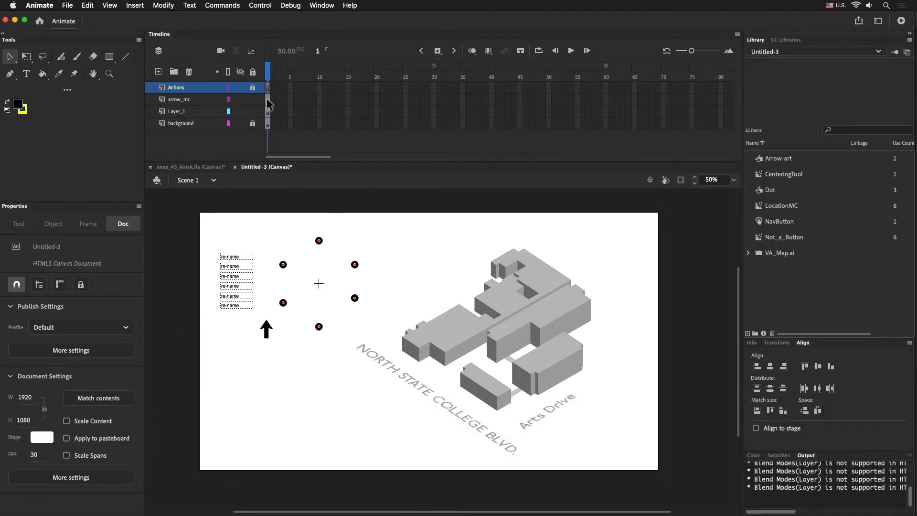
pyautogui.click(266, 98)
pyautogui.click(273, 393)
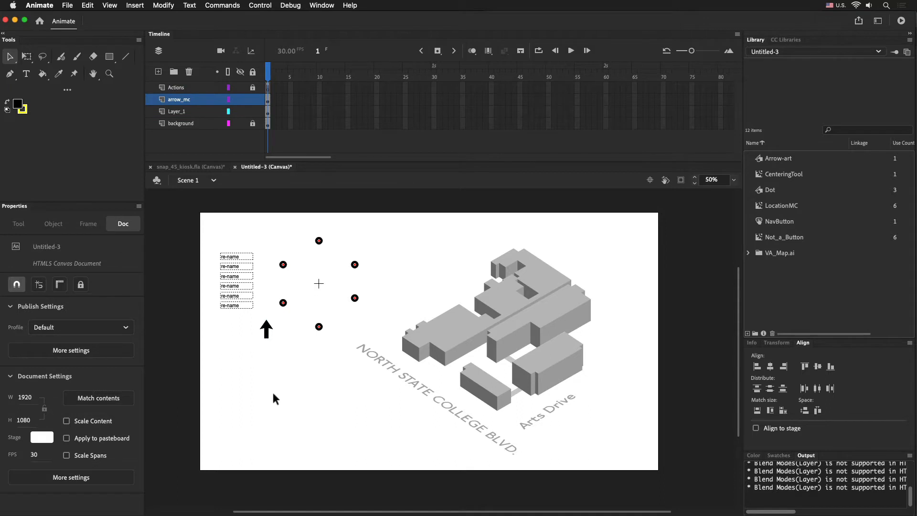
pyautogui.press('super')
pyautogui.press('super+v')
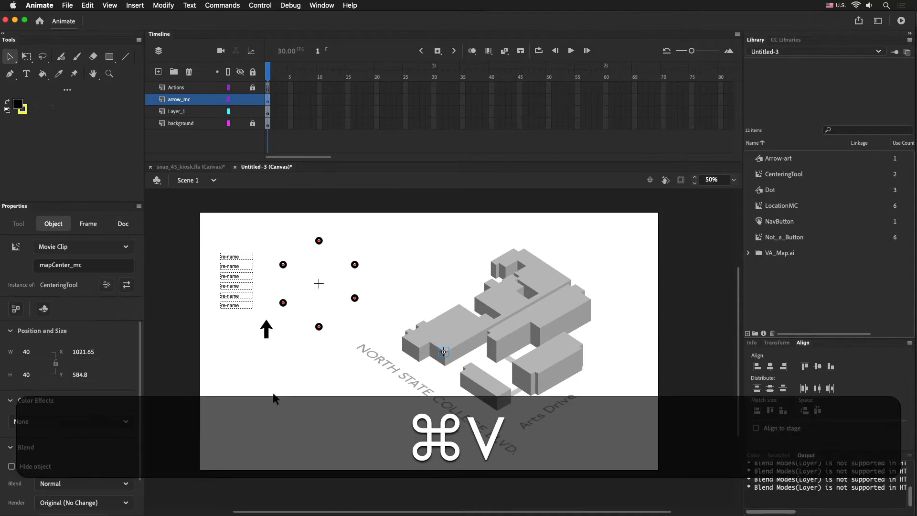
pyautogui.moveTo(444, 351); pyautogui.dragTo(350, 404)
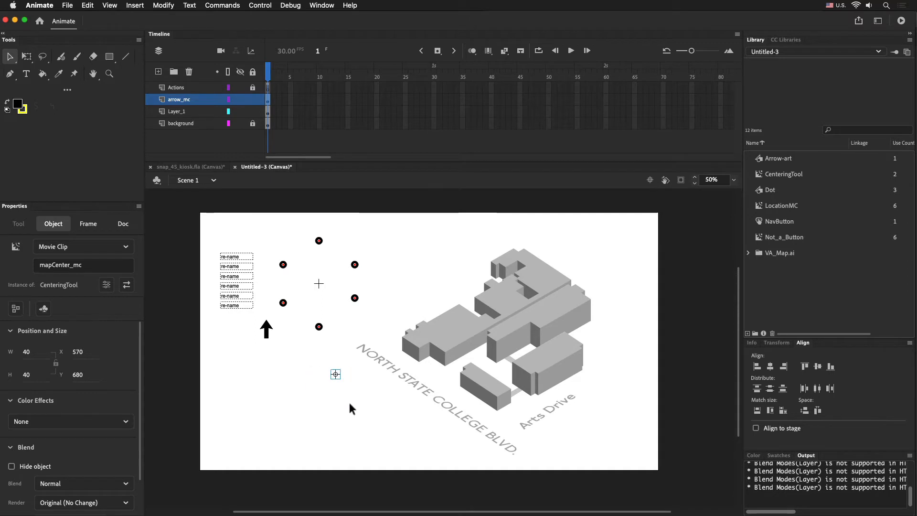
pyautogui.press('BackSpace')
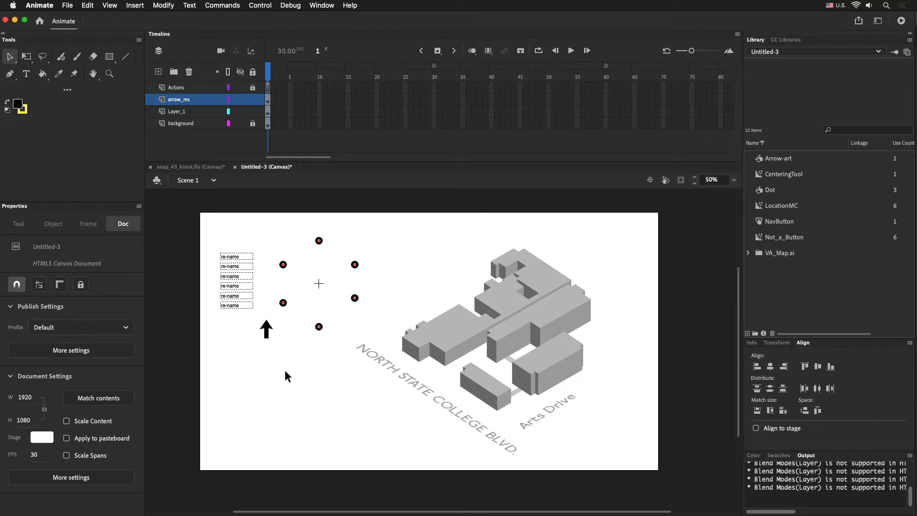
# Step: Test the kiosk movie in the browser and close the preview
pyautogui.press('super+Return')
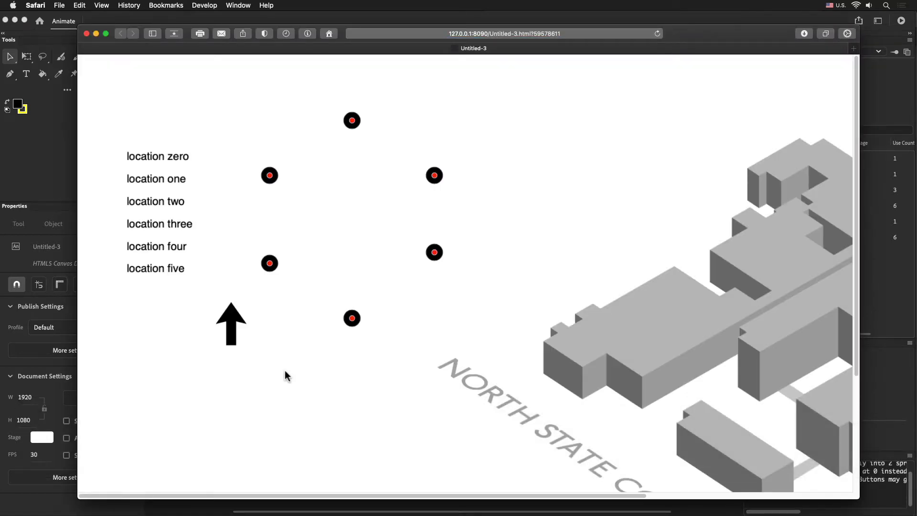
pyautogui.click(87, 34)
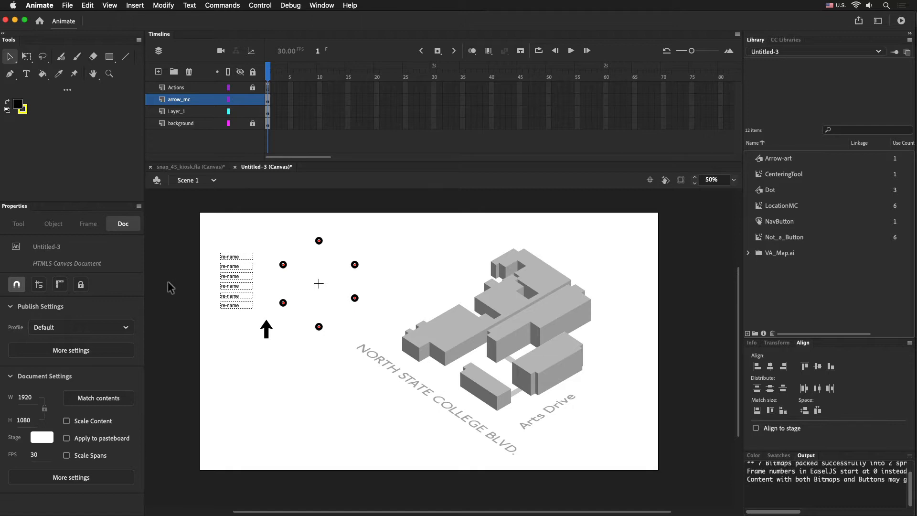
# Step: Set the publish settings to center the stage and make it responsive, both with the Both option
pyautogui.click(71, 350)
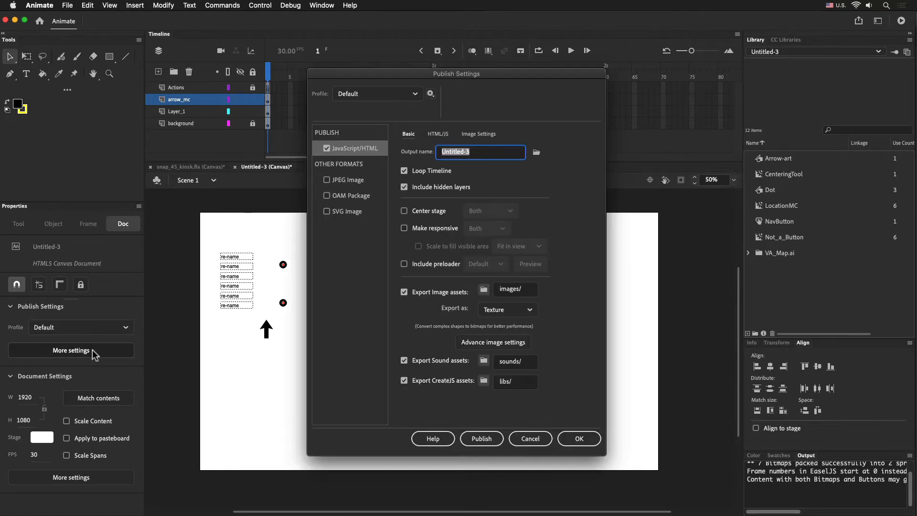
pyautogui.click(404, 211)
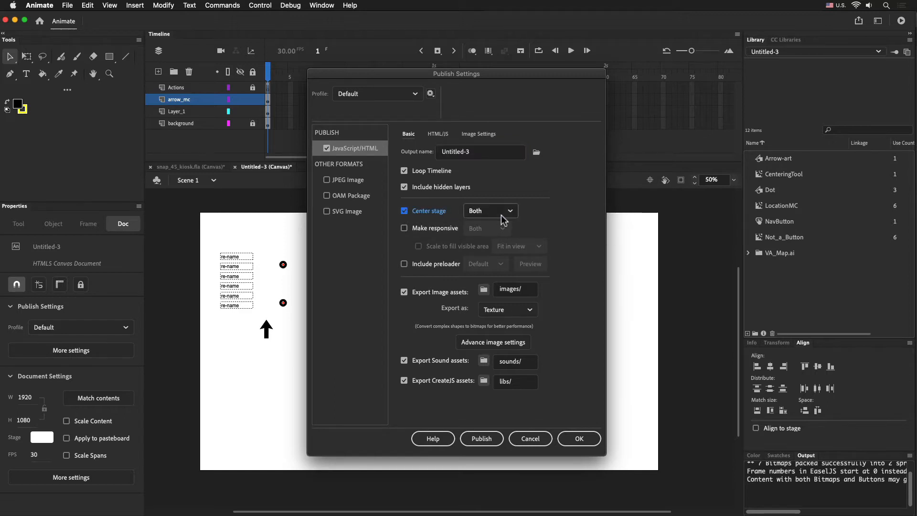
pyautogui.click(405, 229)
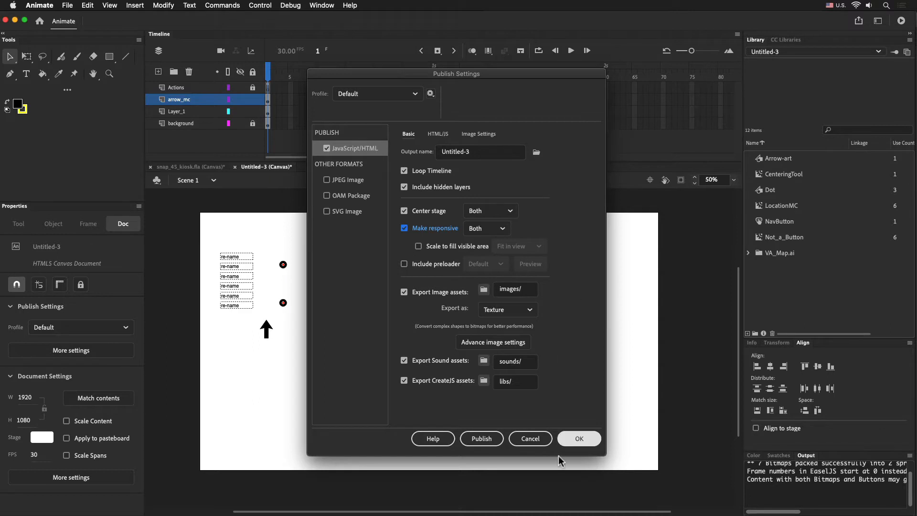
pyautogui.click(570, 437)
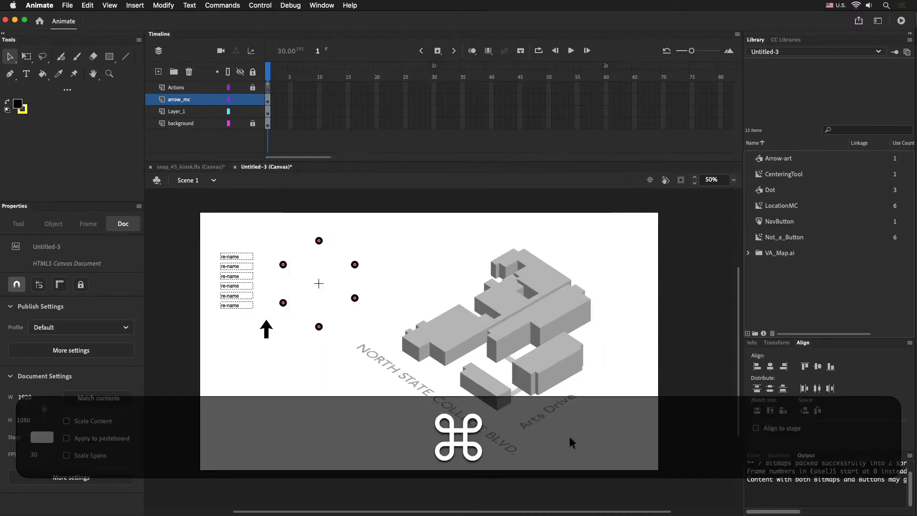
# Step: Test the movie in the browser by resizing the window and trying the zero, one, four and five location buttons
pyautogui.press('super+Return')
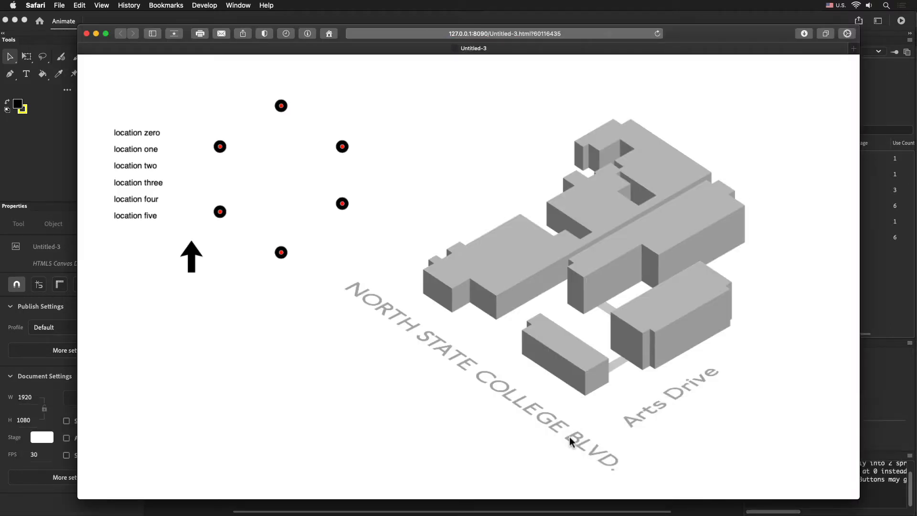
pyautogui.moveTo(857, 496); pyautogui.dragTo(833, 511)
pyautogui.moveTo(846, 498)
pyautogui.mouseDown()
pyautogui.moveTo(837, 486)
pyautogui.moveTo(834, 495)
pyautogui.mouseUp()
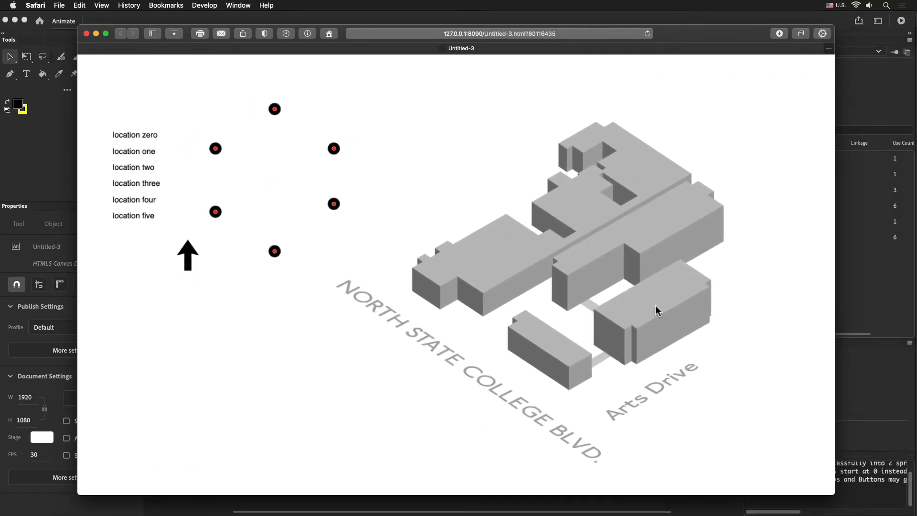
pyautogui.click(150, 138)
pyautogui.click(144, 156)
pyautogui.click(144, 197)
pyautogui.click(148, 216)
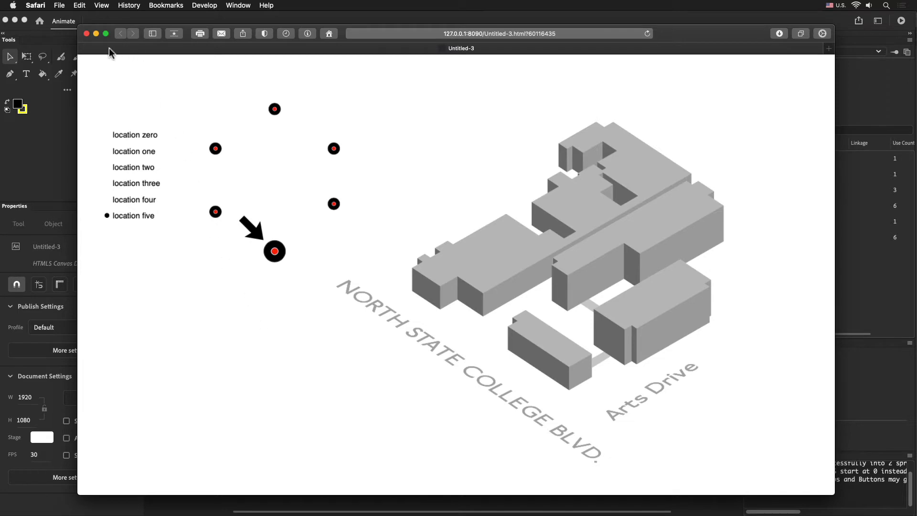
pyautogui.click(87, 33)
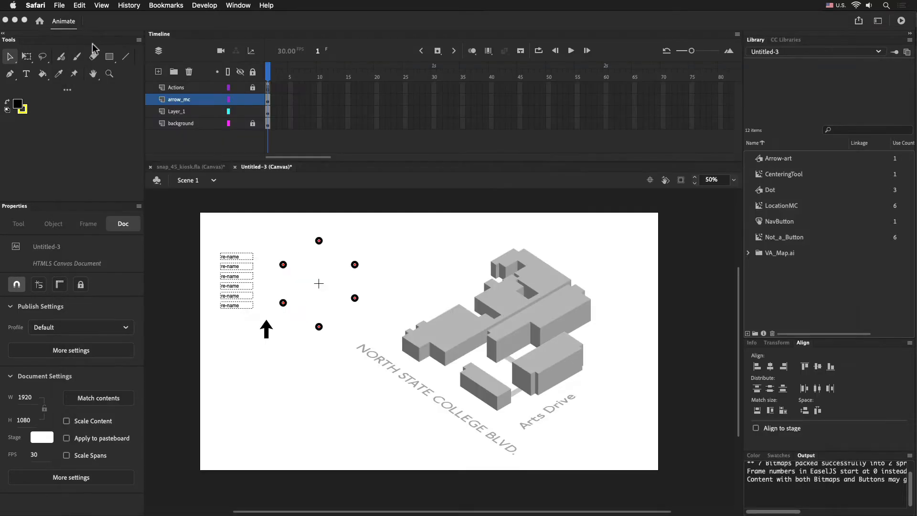
# Step: Duplicate the six re-name buttons straight down to form a second column group below the arrow
pyautogui.moveTo(207, 241); pyautogui.dragTo(256, 315)
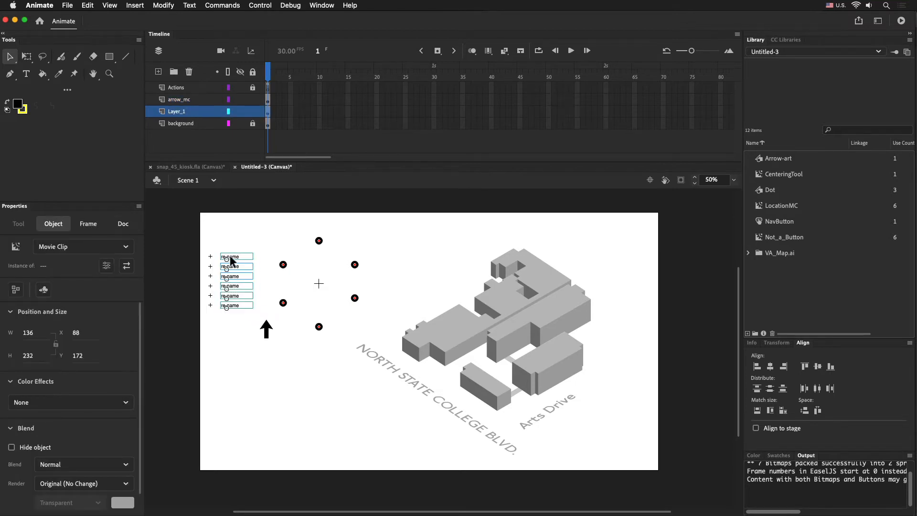
pyautogui.moveTo(230, 270); pyautogui.dragTo(234, 341)
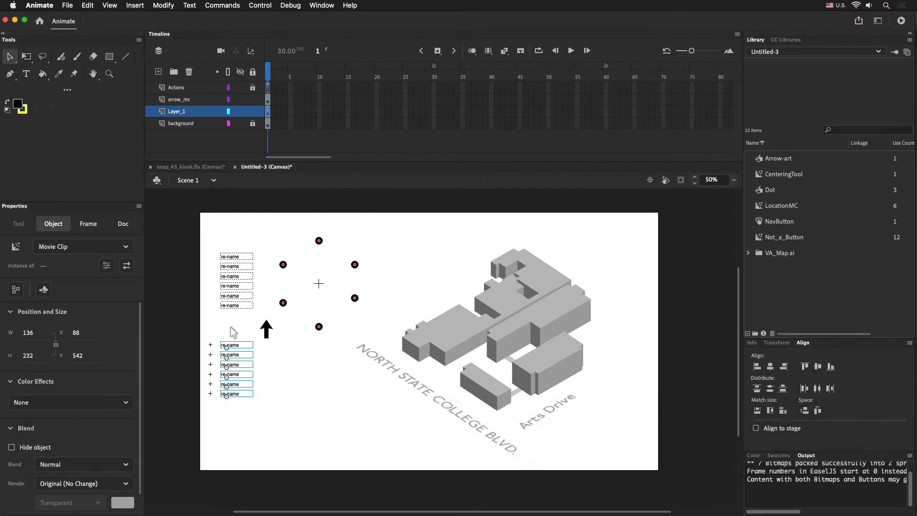
pyautogui.click(232, 321)
# Step: Check the instance names of the first and last buttons in the original group
pyautogui.click(230, 305)
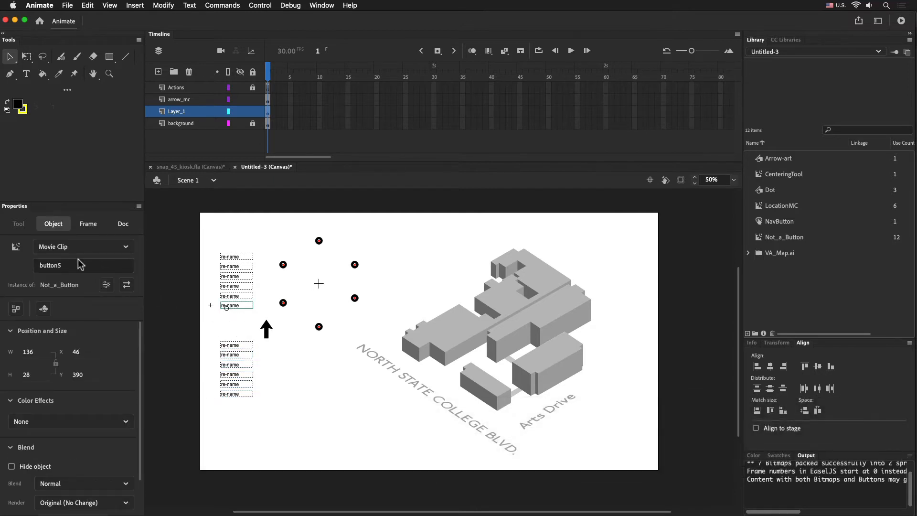
pyautogui.click(221, 258)
pyautogui.click(230, 307)
# Step: Rename the first three duplicated button instances, from top down, as button6, button7 and button8
pyautogui.click(230, 346)
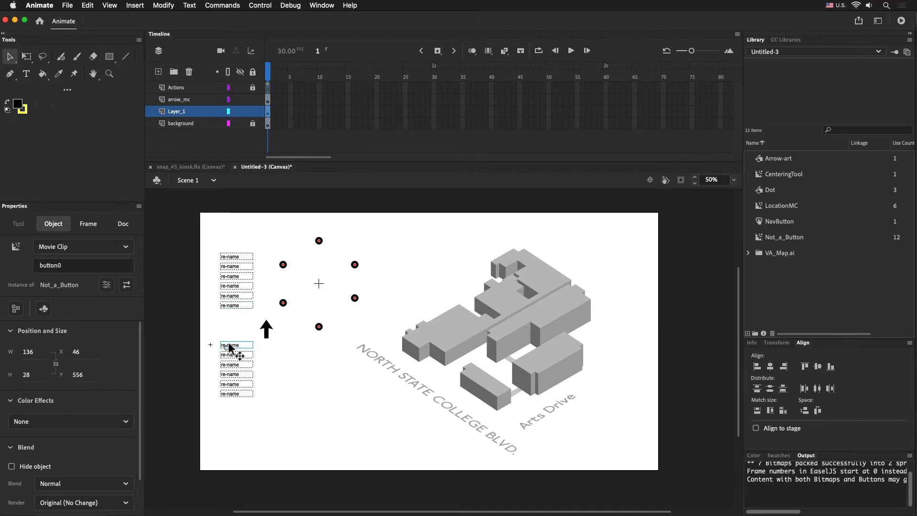
pyautogui.click(59, 266)
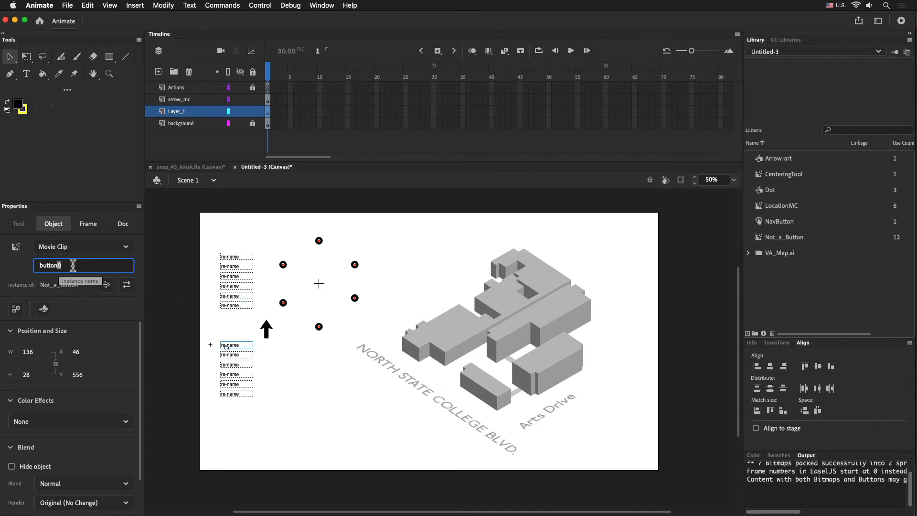
pyautogui.write('6')
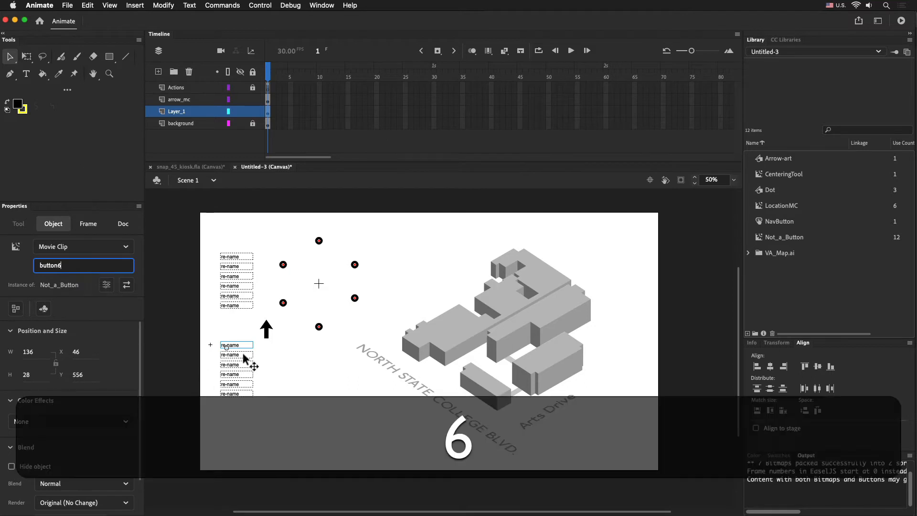
pyautogui.click(242, 354)
pyautogui.write('7')
pyautogui.moveTo(57, 265); pyautogui.dragTo(71, 266)
pyautogui.click(236, 364)
pyautogui.write('8')
# Step: Rename the last three duplicated button instances, from top down, as button9, button10 and button11
pyautogui.click(237, 374)
pyautogui.write('9')
pyautogui.click(237, 384)
pyautogui.write('10')
pyautogui.click(234, 395)
pyautogui.write('11')
pyautogui.click(316, 407)
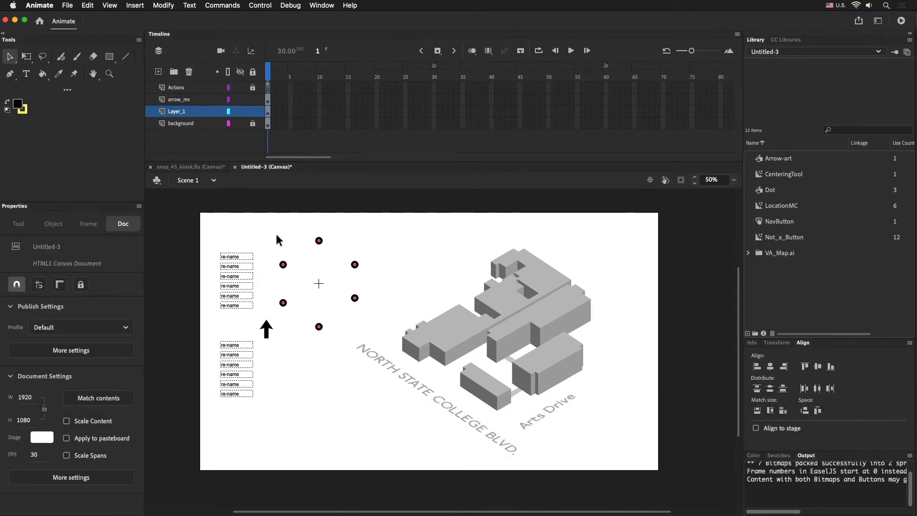
# Step: Duplicate the six location dots, without the crosshair, straight down below the original ring
pyautogui.moveTo(276, 233); pyautogui.dragTo(369, 332)
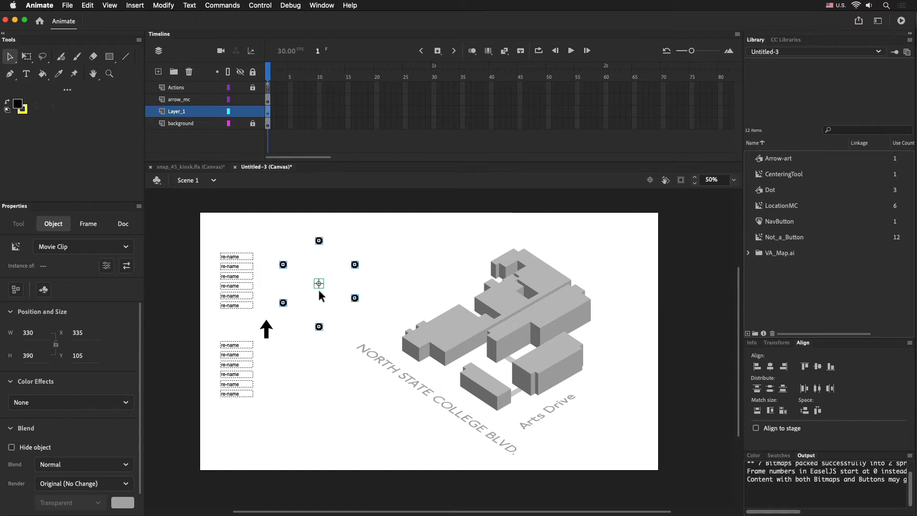
pyautogui.press('shift')
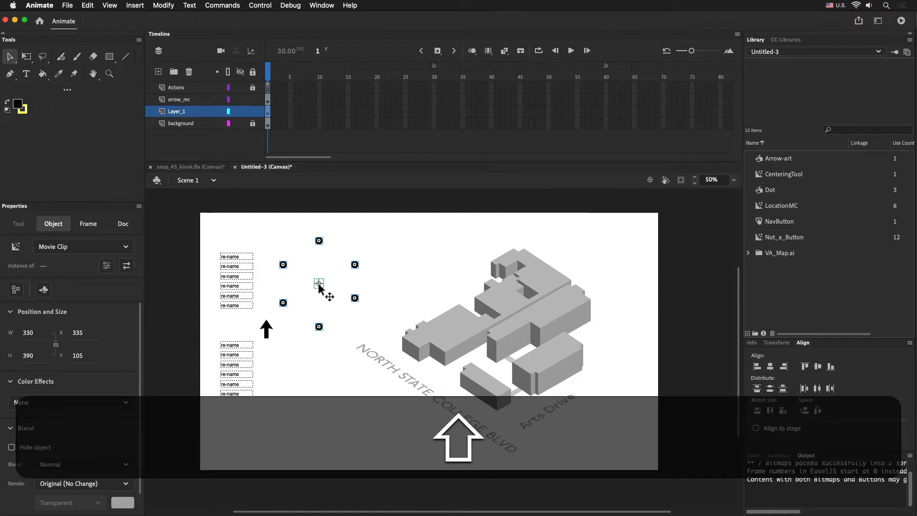
pyautogui.keyDown('shift'); pyautogui.click(319, 284); pyautogui.keyUp('shift')
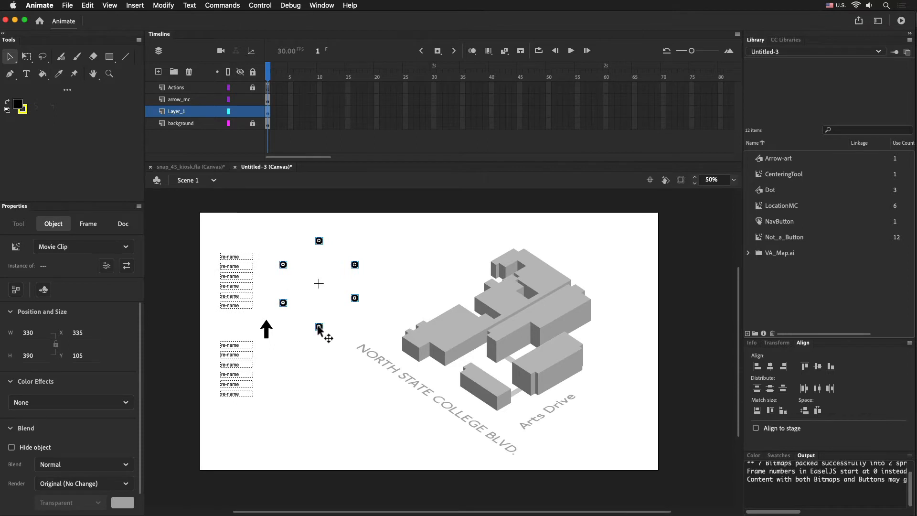
pyautogui.press('alt')
pyautogui.moveTo(319, 329); pyautogui.dragTo(319, 444)
pyautogui.press('shift')
pyautogui.click(314, 398)
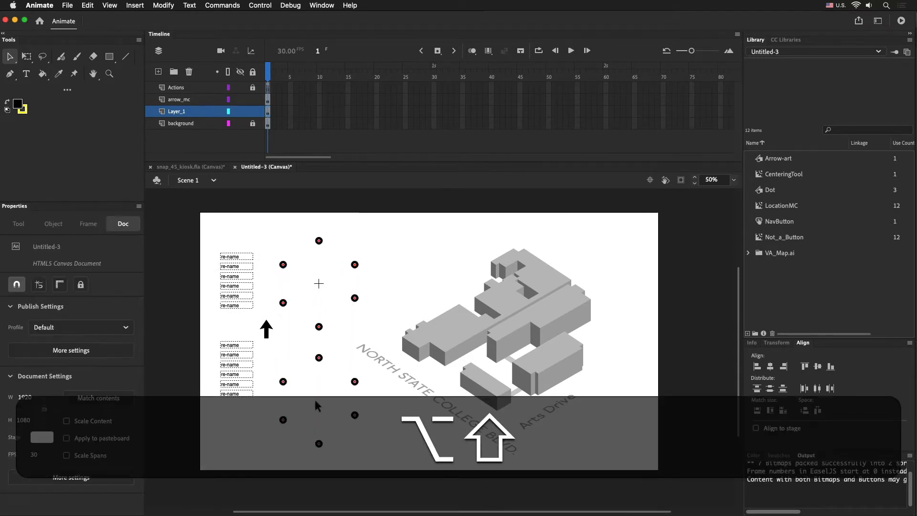
# Step: Name the lower ring's top, upper-right and lower-right dot instances button6DOT, button7DOT and button8DOT
pyautogui.scroll(-3, 319, 357)
pyautogui.hscroll(-3, 319, 357)
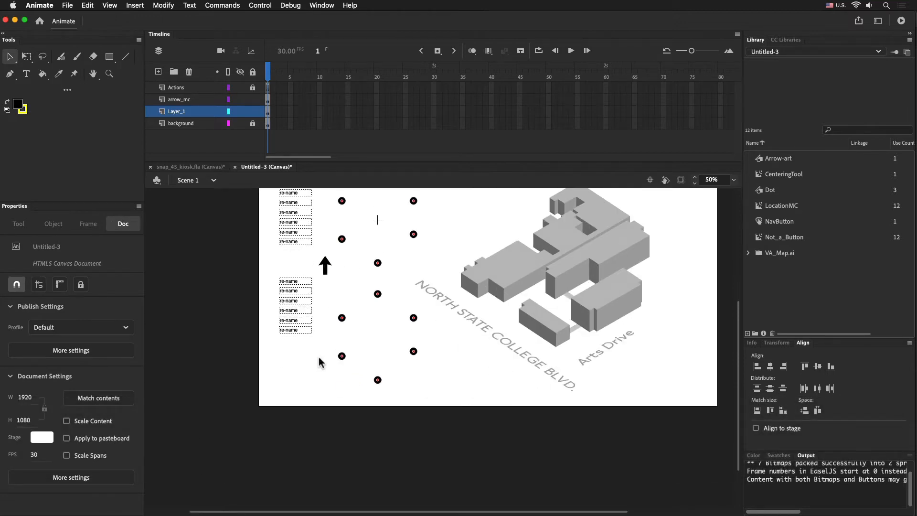
pyautogui.hscroll(3, 319, 356)
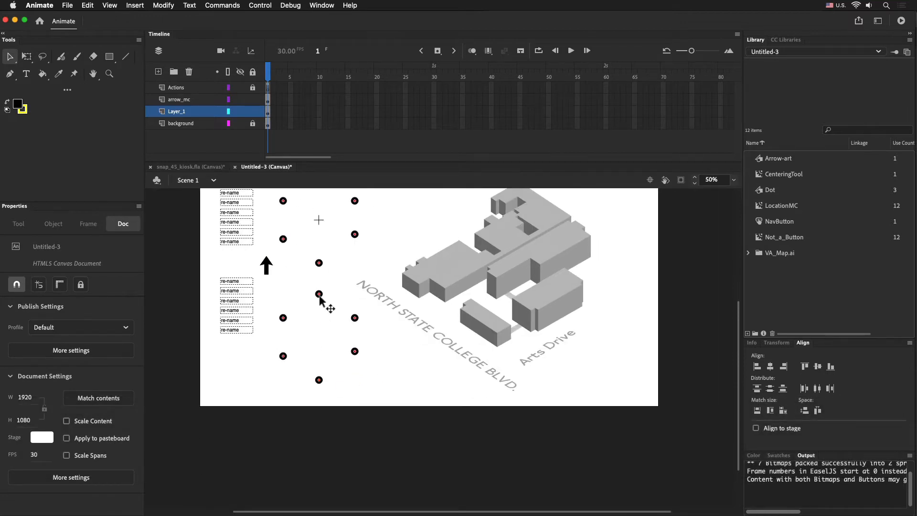
pyautogui.click(319, 294)
pyautogui.click(59, 265)
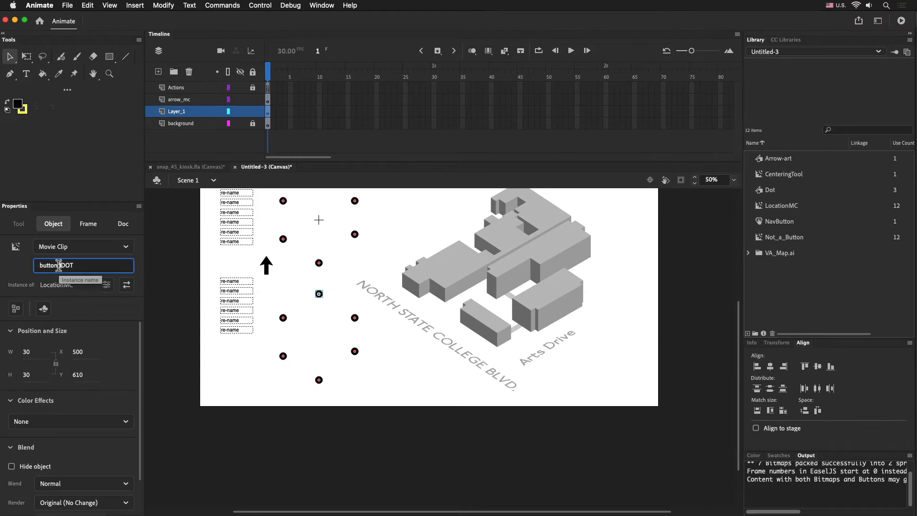
pyautogui.write('6')
pyautogui.click(355, 318)
pyautogui.doubleClick(59, 265)
pyautogui.write('7')
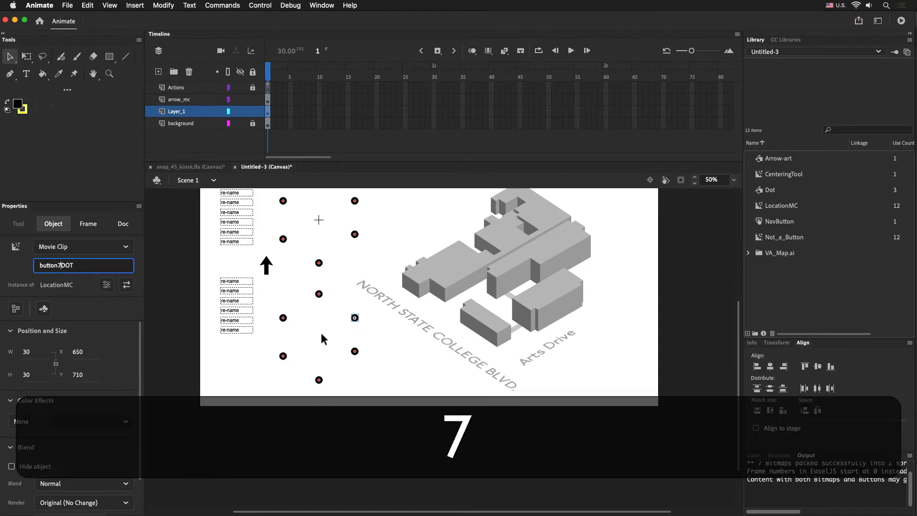
pyautogui.click(355, 352)
pyautogui.doubleClick(60, 266)
pyautogui.write('8')
# Step: Name the lower ring's bottom, lower-left and upper-left dot instances button9DOT, button10DOT and button11DOT
pyautogui.click(320, 381)
pyautogui.hscroll(-3, 286, 366)
pyautogui.scroll(2, 229, 344)
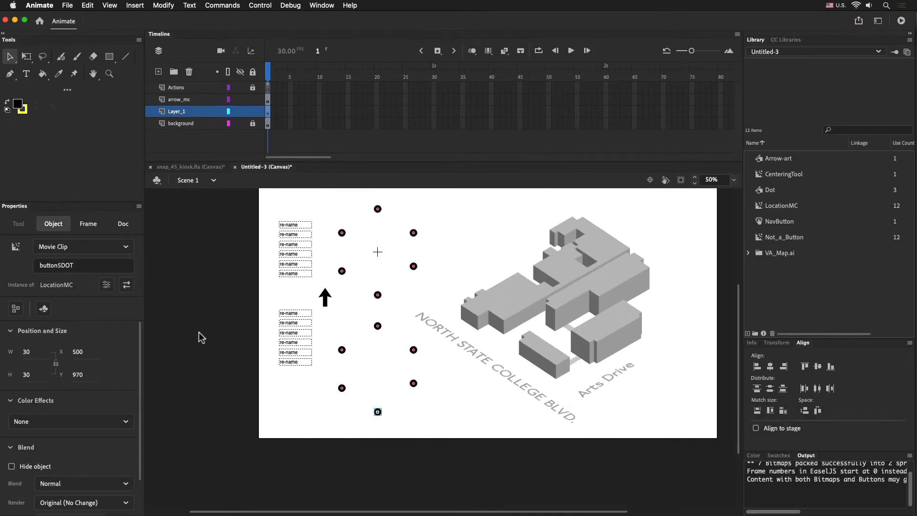
pyautogui.doubleClick(59, 265)
pyautogui.write('9')
pyautogui.click(342, 388)
pyautogui.doubleClick(60, 265)
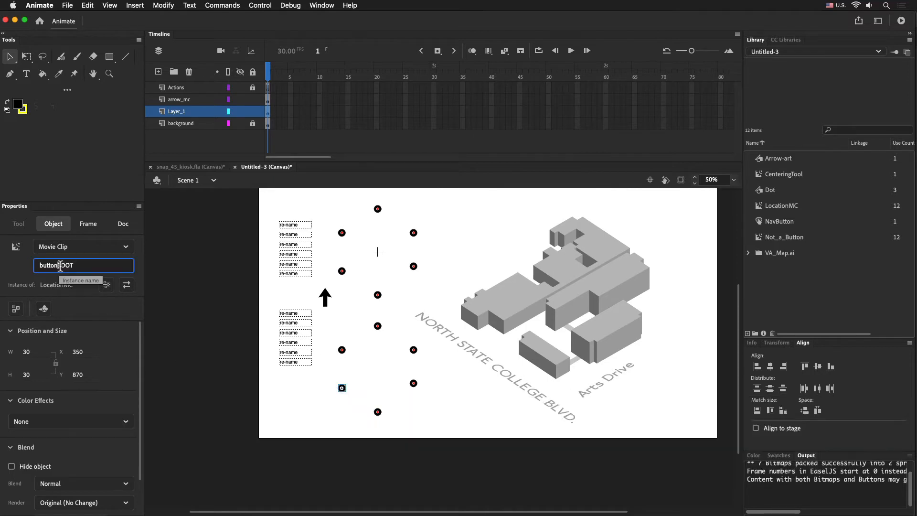
pyautogui.write('10')
pyautogui.click(342, 350)
pyautogui.click(59, 265)
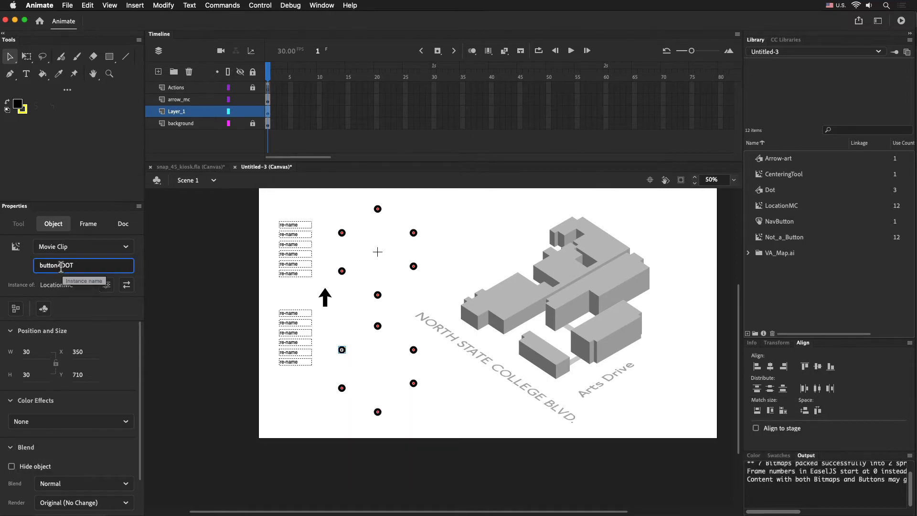
pyautogui.press('BackSpace')
pyautogui.write('11')
pyautogui.press('Return')
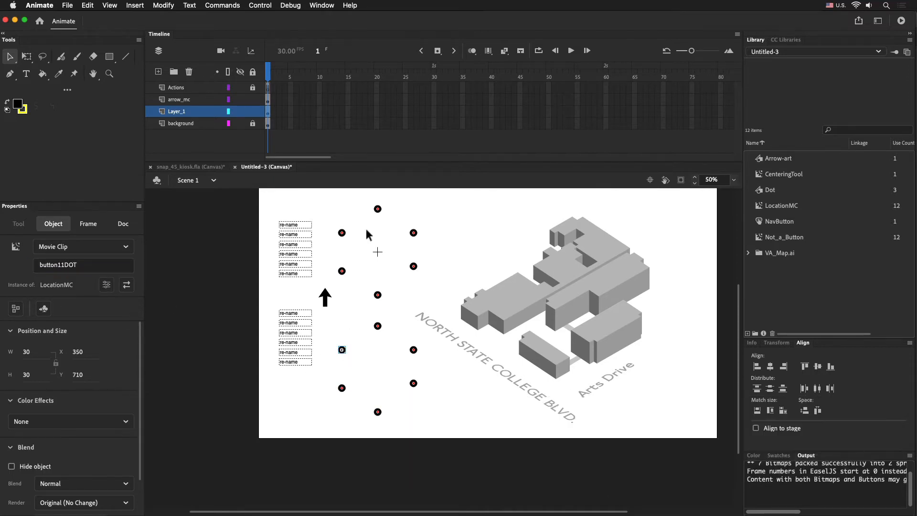
# Step: Rearrange the upper ring so button3DOT sits at its bottom, button4DOT at its lower left and button5DOT at its upper left
pyautogui.click(377, 209)
pyautogui.click(378, 294)
pyautogui.click(342, 271)
pyautogui.click(377, 295)
pyautogui.moveTo(376, 293); pyautogui.dragTo(340, 210)
pyautogui.click(342, 234)
pyautogui.moveTo(342, 270); pyautogui.dragTo(377, 291)
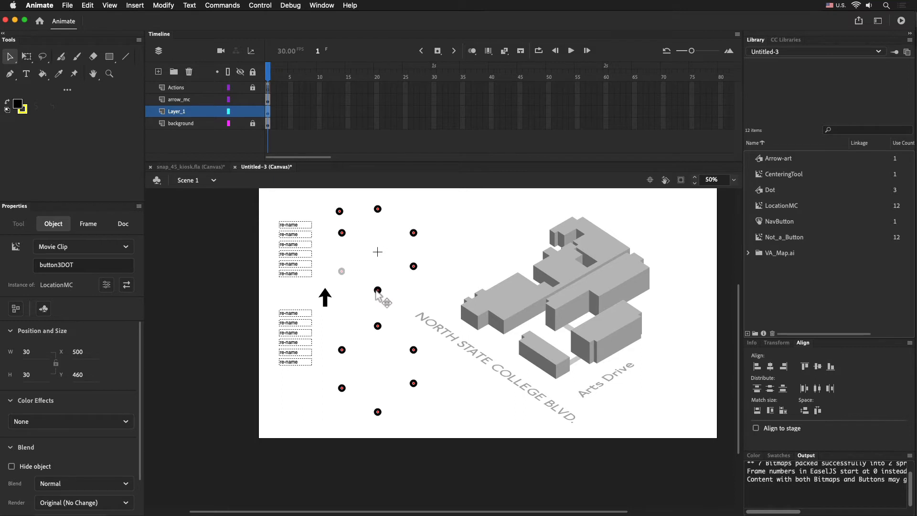
pyautogui.moveTo(342, 253); pyautogui.dragTo(344, 277)
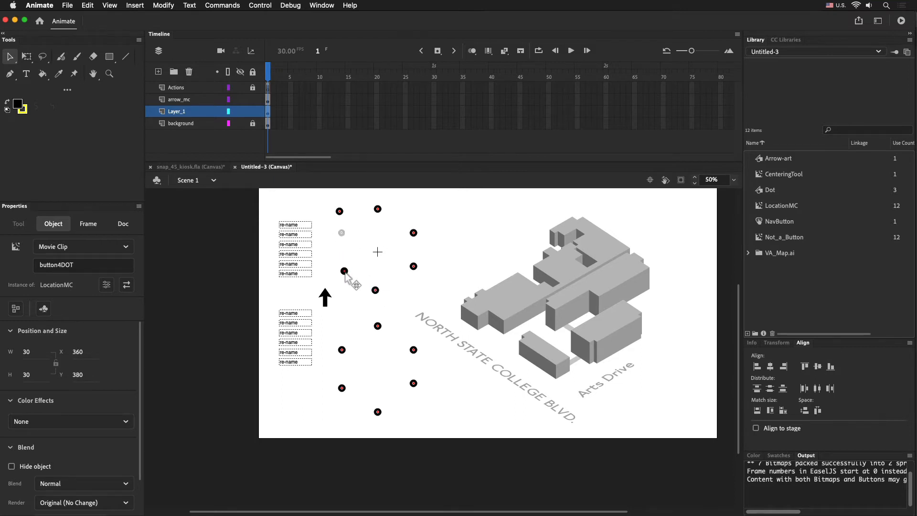
pyautogui.moveTo(339, 212); pyautogui.dragTo(342, 239)
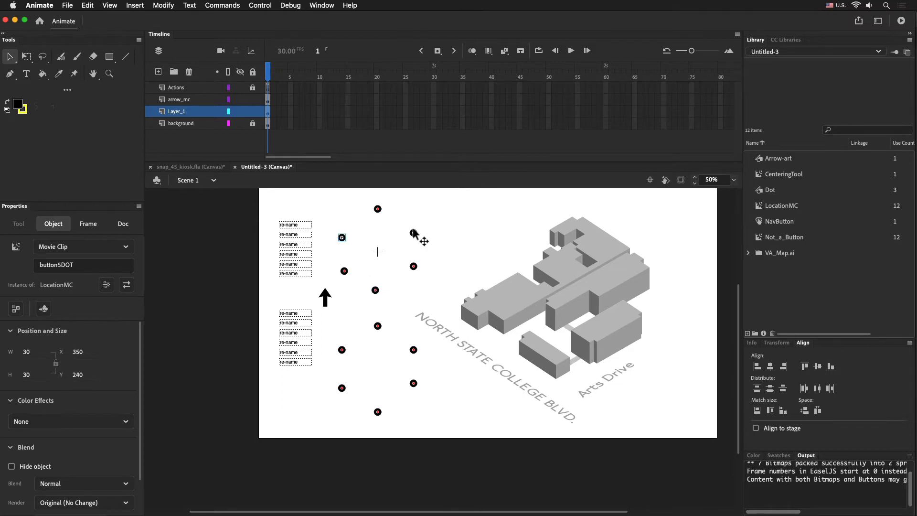
# Step: Check the instance names of the upper ring's dots clockwise, starting from the top dot
pyautogui.click(377, 209)
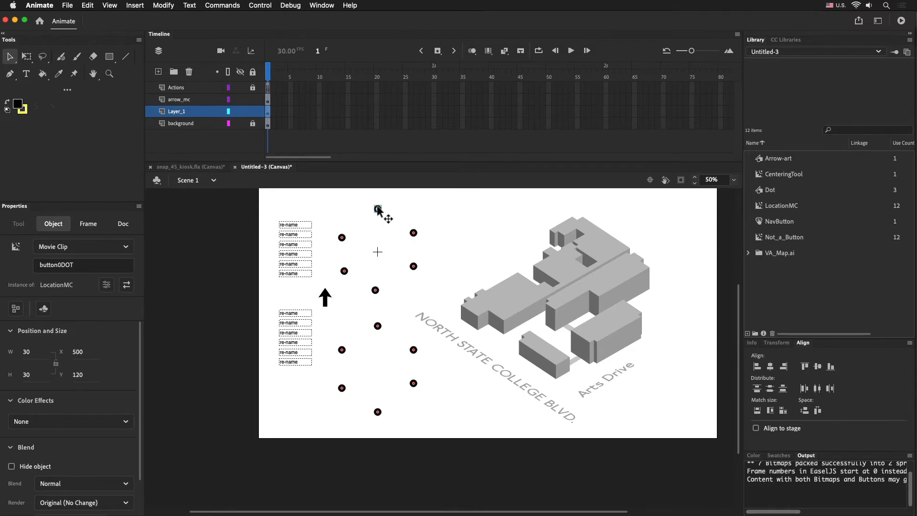
pyautogui.click(413, 232)
pyautogui.click(413, 266)
pyautogui.click(344, 271)
pyautogui.click(342, 238)
pyautogui.click(464, 233)
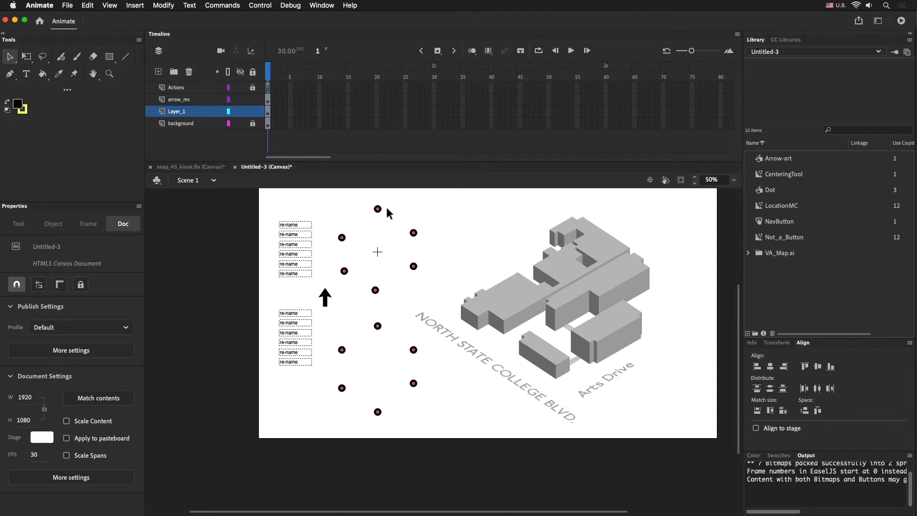
# Step: Move button0DOT through button5DOT in order to the left of the six upper button labels, one dot per label
pyautogui.moveTo(377, 209); pyautogui.dragTo(271, 223)
pyautogui.moveTo(413, 233); pyautogui.dragTo(270, 235)
pyautogui.moveTo(412, 266); pyautogui.dragTo(270, 244)
pyautogui.moveTo(376, 289); pyautogui.dragTo(270, 254)
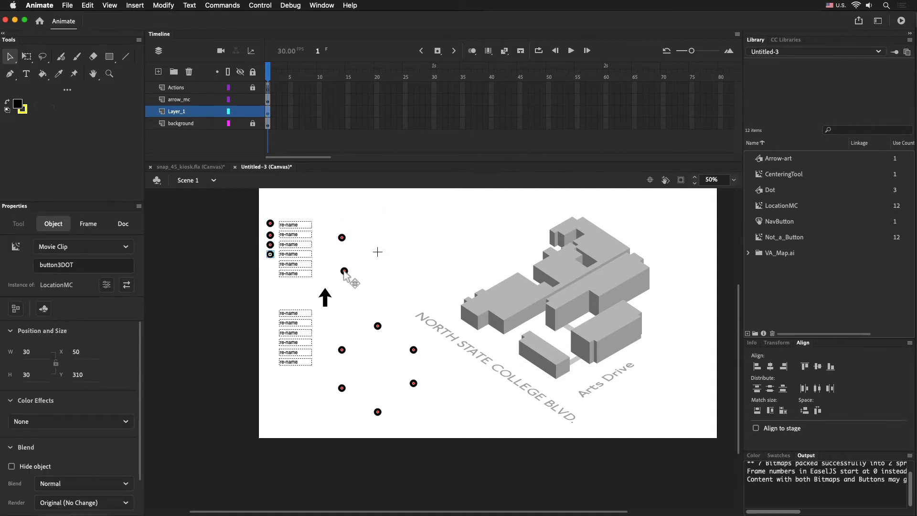
pyautogui.moveTo(344, 271); pyautogui.dragTo(270, 263)
pyautogui.moveTo(342, 238); pyautogui.dragTo(270, 273)
# Step: Move button6DOT through button11DOT in order to the left of the six lower button labels, one dot per label
pyautogui.click(378, 326)
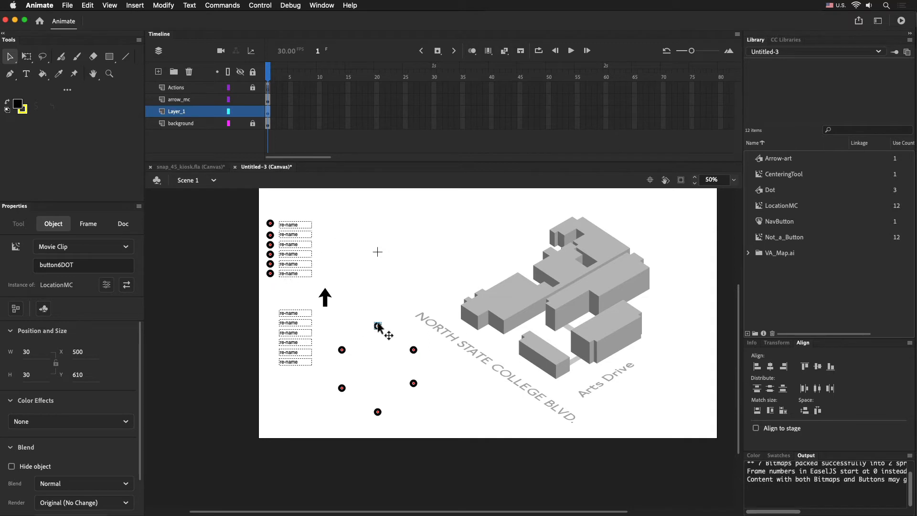
pyautogui.moveTo(378, 325); pyautogui.dragTo(270, 314)
pyautogui.moveTo(414, 349); pyautogui.dragTo(272, 323)
pyautogui.moveTo(413, 383); pyautogui.dragTo(272, 333)
pyautogui.moveTo(377, 411); pyautogui.dragTo(272, 343)
pyautogui.moveTo(342, 388); pyautogui.dragTo(273, 352)
pyautogui.moveTo(342, 350); pyautogui.dragTo(272, 364)
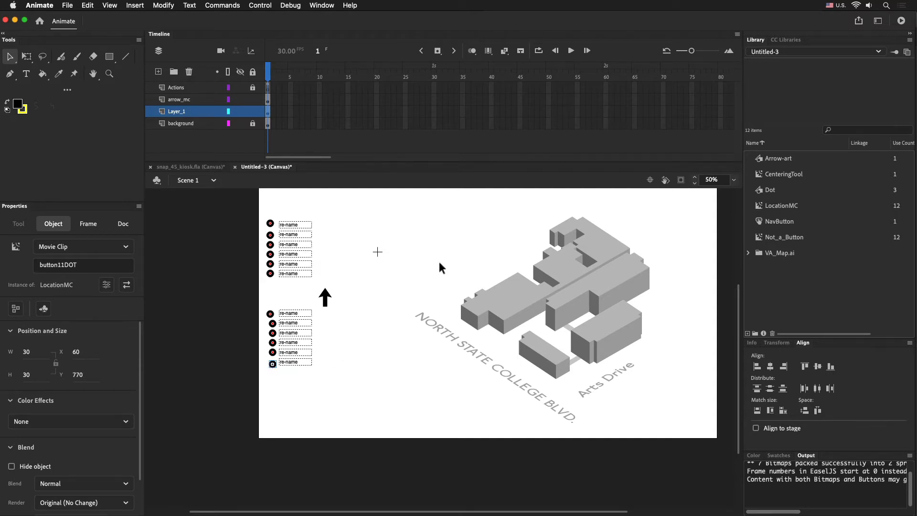
# Step: Move the mapCenter_mc crosshair to the middle of the building map, at about X 1250, Y 480
pyautogui.click(386, 253)
pyautogui.moveTo(386, 253); pyautogui.dragTo(557, 294)
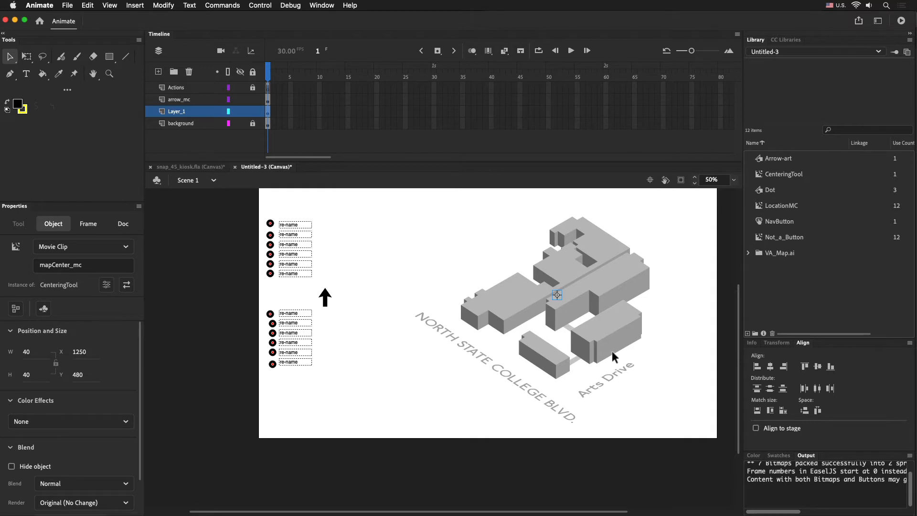
# Step: Test the movie in the browser, try the location zero, location five and location two buttons, and close the preview
pyautogui.press('super')
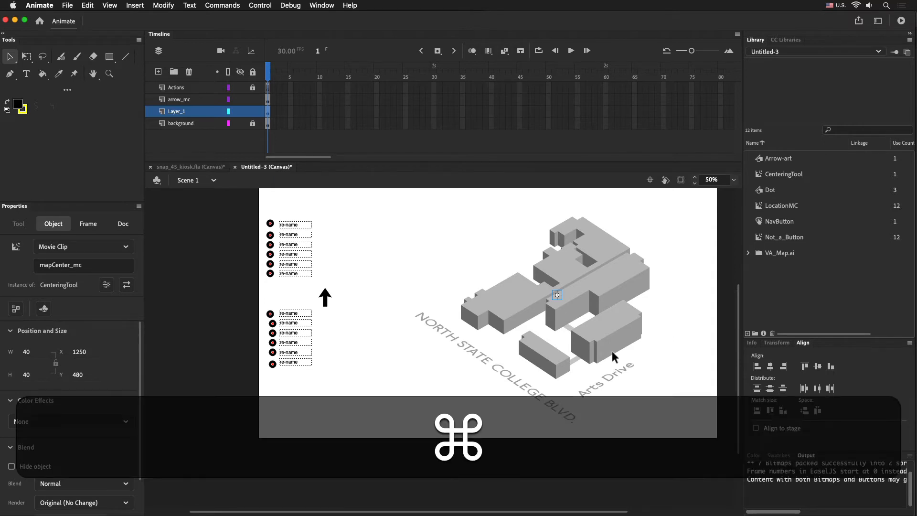
pyautogui.press('super+Return')
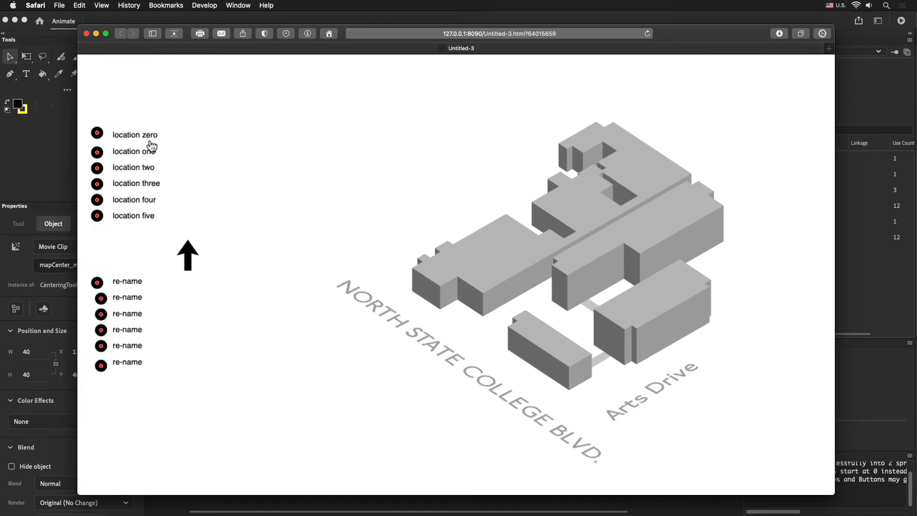
pyautogui.click(136, 140)
pyautogui.click(135, 221)
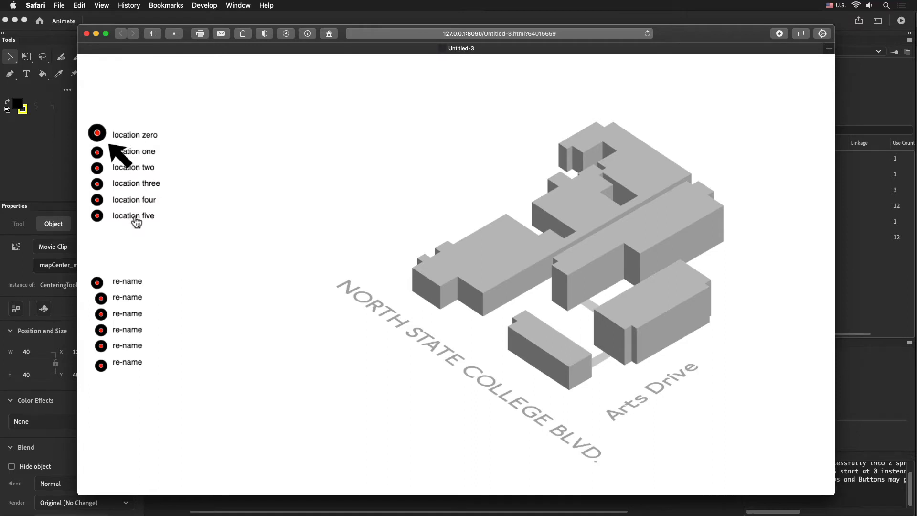
pyautogui.click(129, 172)
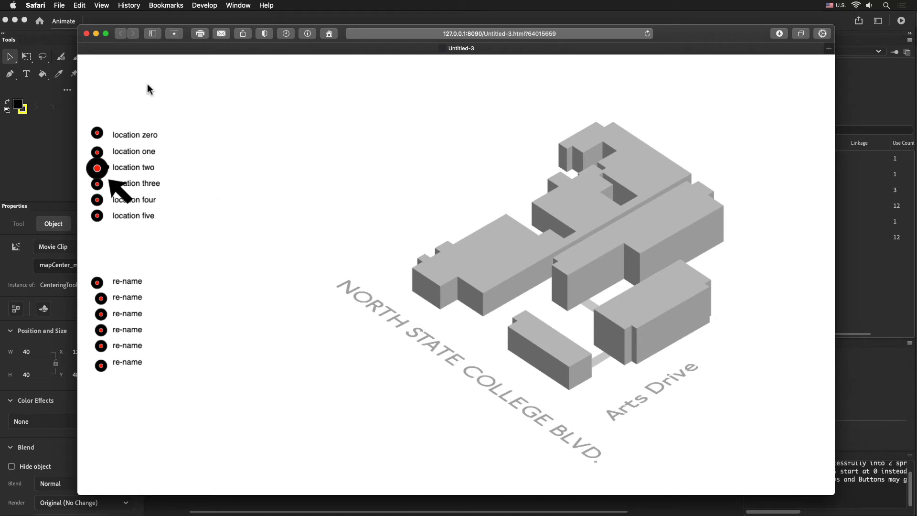
pyautogui.click(87, 34)
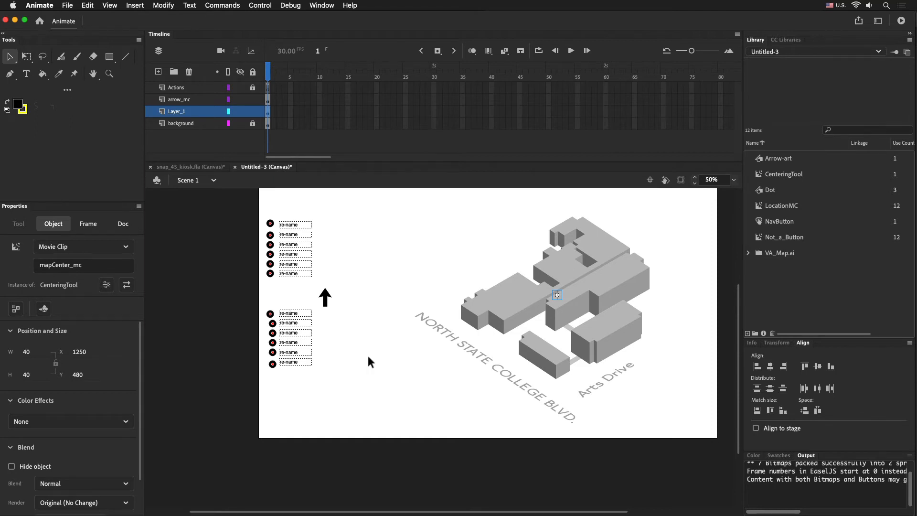
# Step: Open the code on the first frame of the Actions layer
pyautogui.hscroll(2, 368, 357)
pyautogui.scroll(1, 368, 356)
pyautogui.hscroll(-2, 368, 356)
pyautogui.hscroll(2, 367, 356)
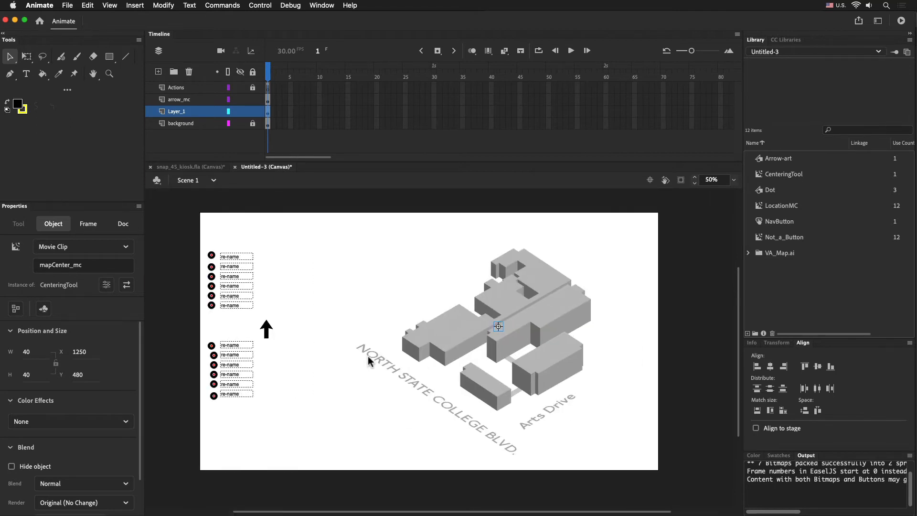
pyautogui.click(268, 88)
pyautogui.rightClick(268, 88)
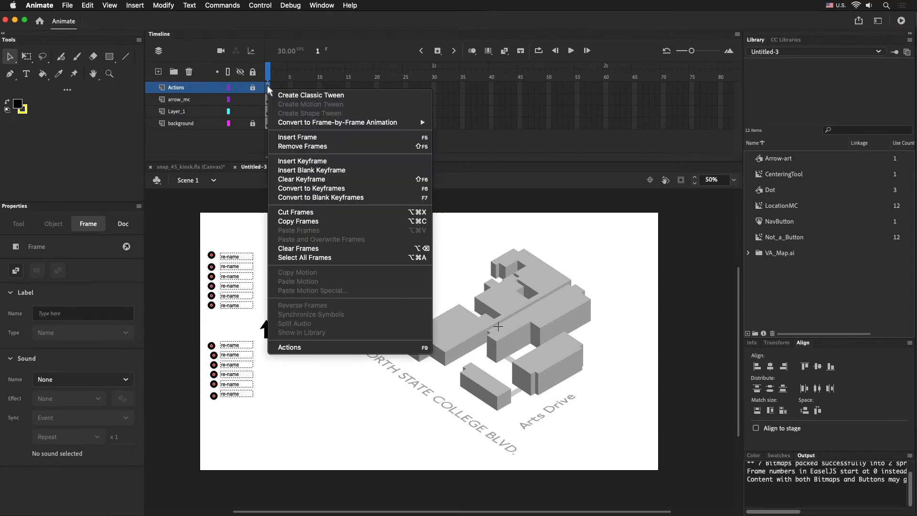
pyautogui.click(290, 347)
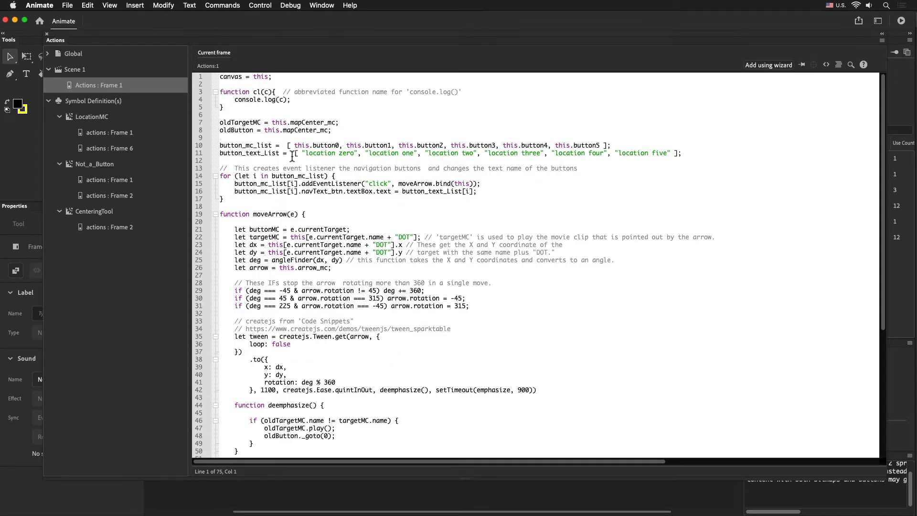
# Step: Add a comma after this.button5 in button_mc_list and append a copy of the this.button0 through this.button5 entries
pyautogui.moveTo(296, 144); pyautogui.dragTo(597, 150)
pyautogui.click(600, 146)
pyautogui.scroll(-2, 643, 150)
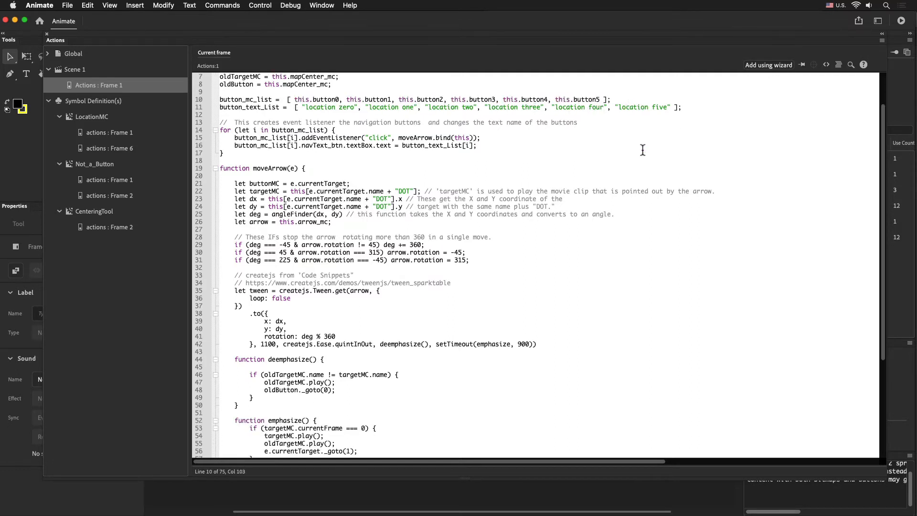
pyautogui.write(',')
pyautogui.moveTo(600, 102); pyautogui.dragTo(295, 104)
pyautogui.press('super+c')
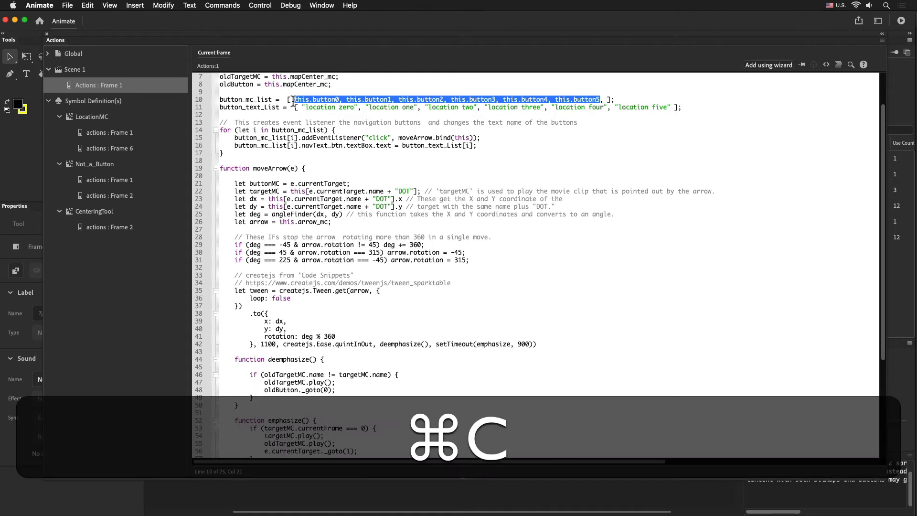
pyautogui.click(607, 99)
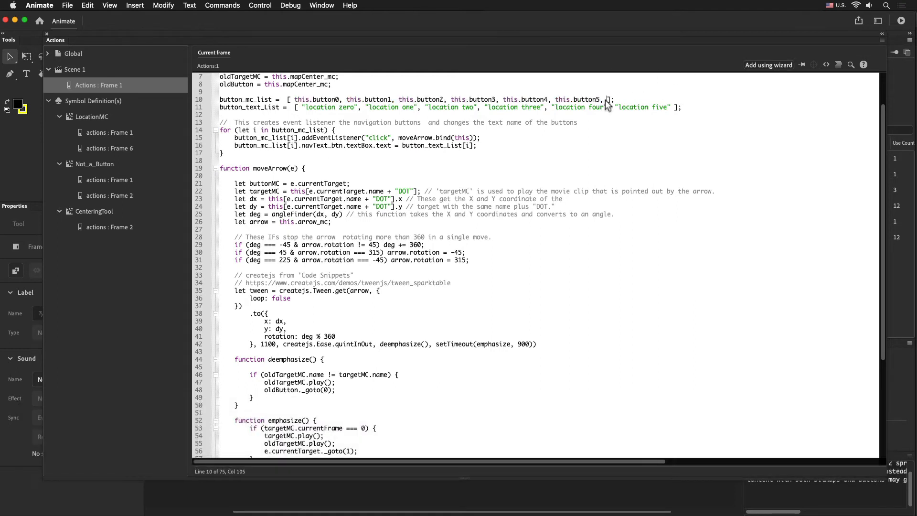
pyautogui.press('super+v')
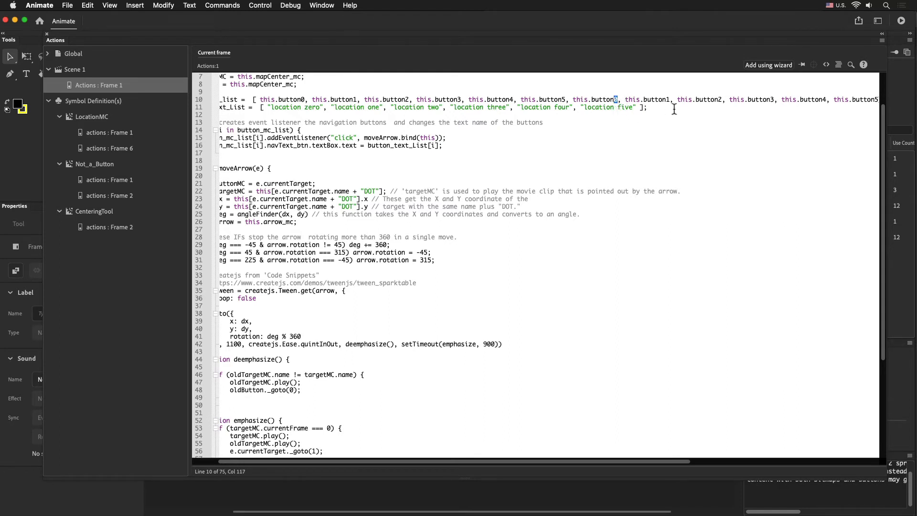
# Step: Renumber the six appended button entries in button_mc_list from 6 through 11
pyautogui.write('6')
pyautogui.moveTo(670, 100); pyautogui.dragTo(667, 101)
pyautogui.write('7')
pyautogui.moveTo(722, 102); pyautogui.dragTo(764, 101)
pyautogui.write('89')
pyautogui.click(825, 100)
pyautogui.write('10')
pyautogui.hscroll(3, 816, 101)
pyautogui.write('11')
pyautogui.hscroll(-5, 745, 107)
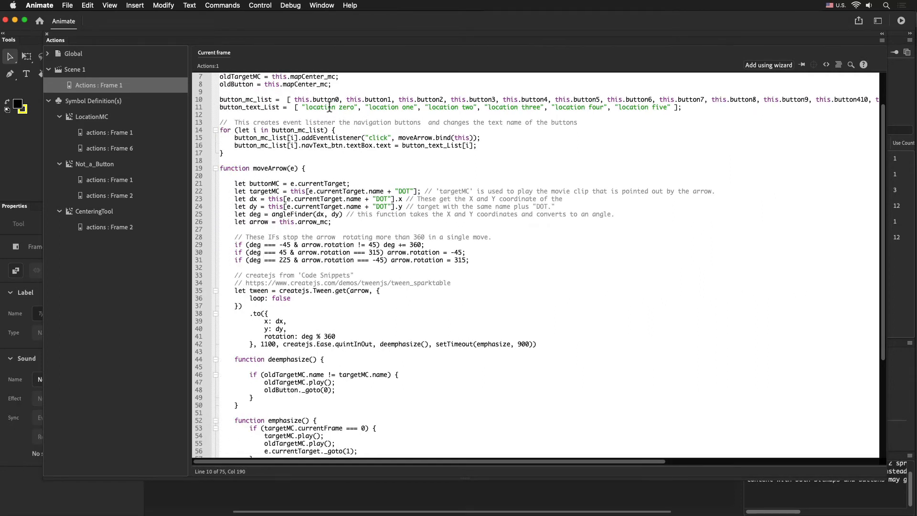
# Step: Switch to TextEdit and copy the whole list of quoted program names, "Animation" through "Sculpture", from setup.txt
pyautogui.click(317, 107)
pyautogui.press('super+Tab')
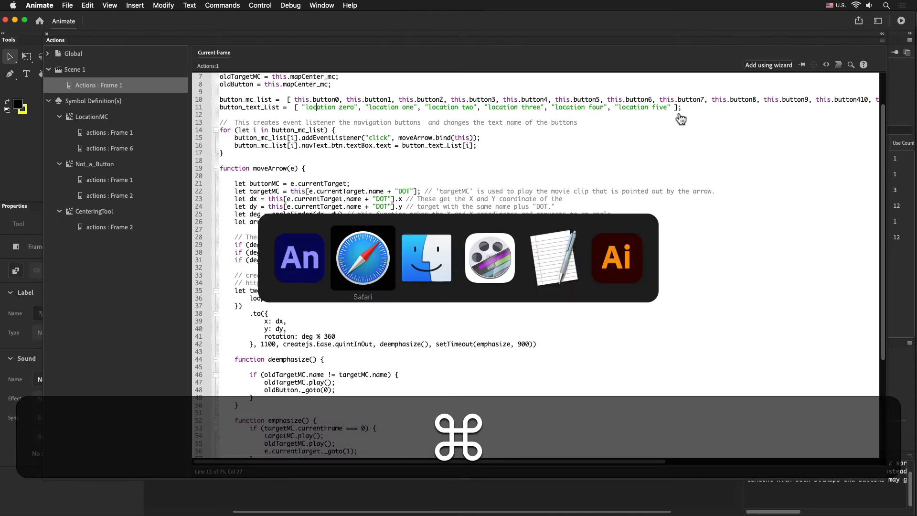
pyautogui.press('super+Tab')
pyautogui.press('super+Tab')
pyautogui.press('super+Tab')
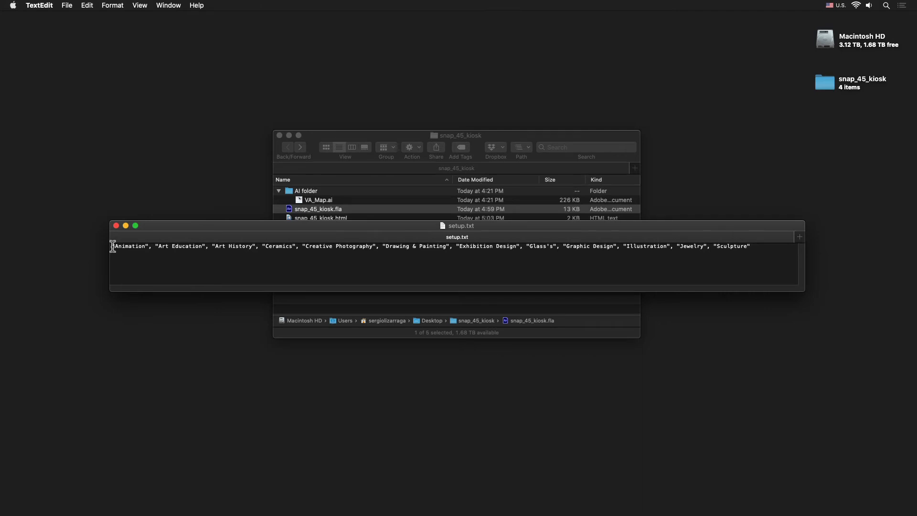
pyautogui.moveTo(113, 246); pyautogui.dragTo(783, 245)
pyautogui.press('super+c')
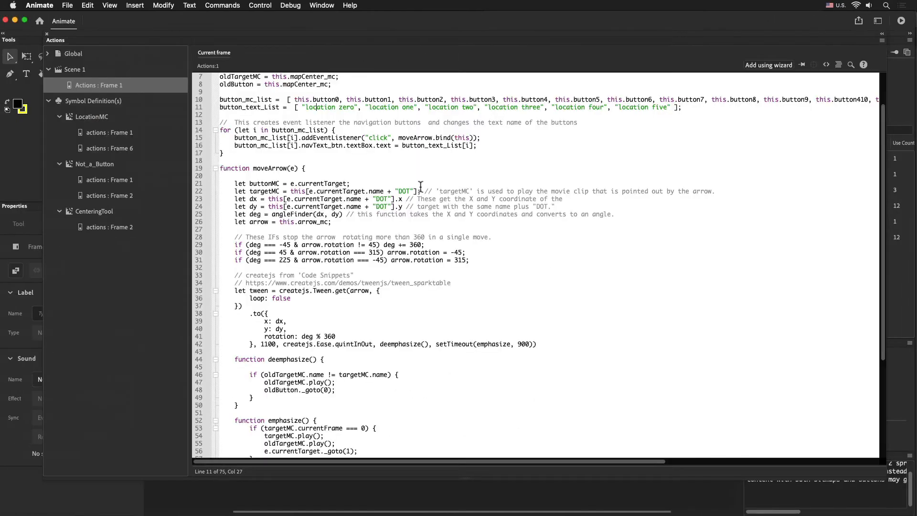
# Step: Replace the six location names in Animate's button_text_List with the copied list from "Animation" through "Sculpture"
pyautogui.moveTo(301, 107)
pyautogui.moveTo(301, 107); pyautogui.dragTo(671, 106)
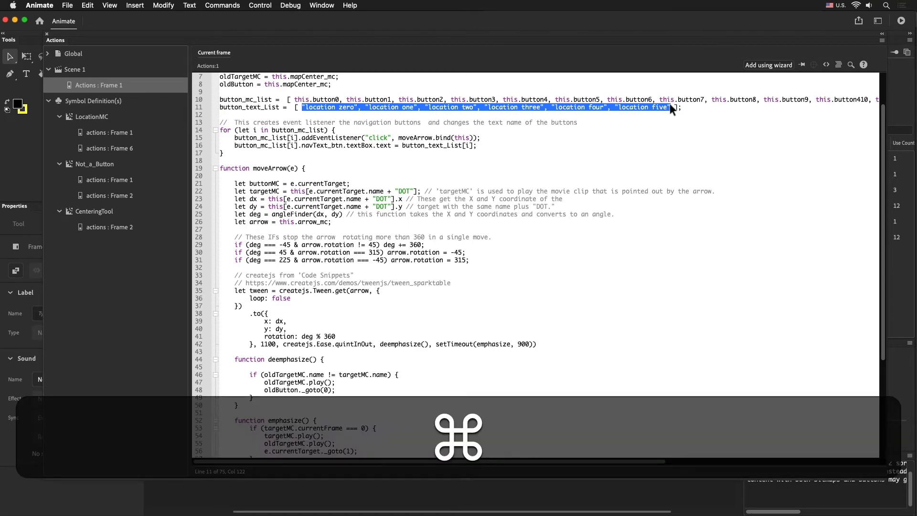
pyautogui.press('super+v')
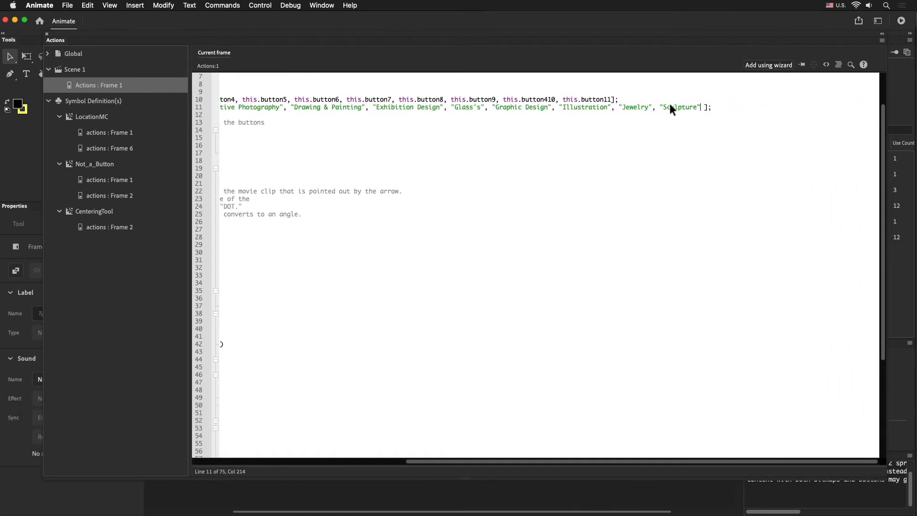
pyautogui.hscroll(-1, 669, 103)
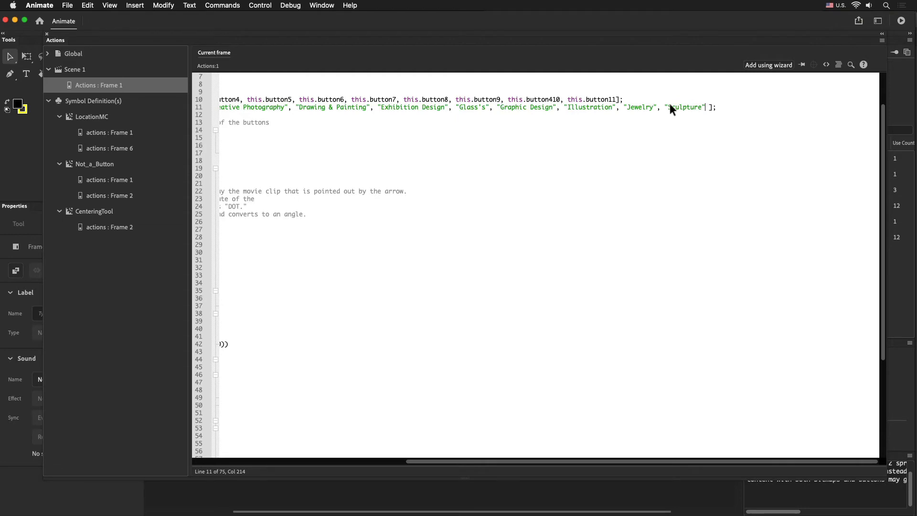
pyautogui.hscroll(-10, 669, 103)
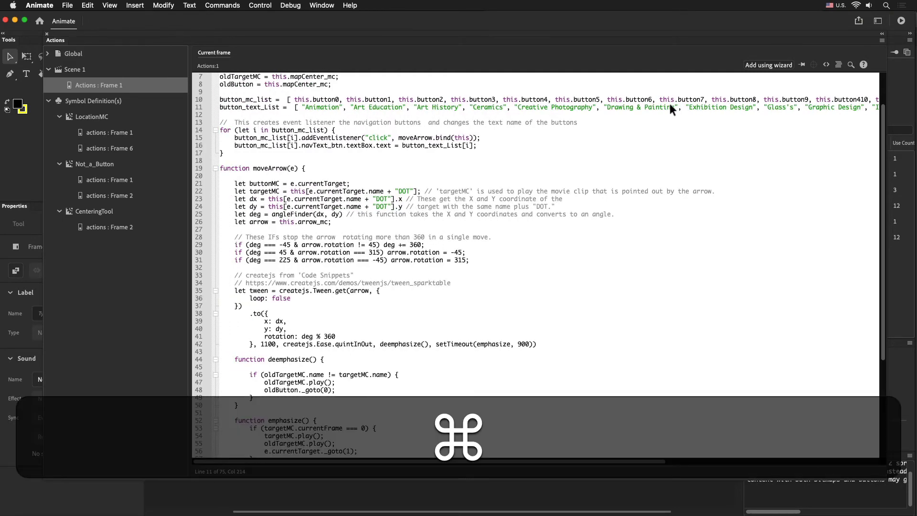
# Step: Test the movie in the browser, try the Exhibition Design and Graphic Design buttons, and close the preview
pyautogui.press('super+Return')
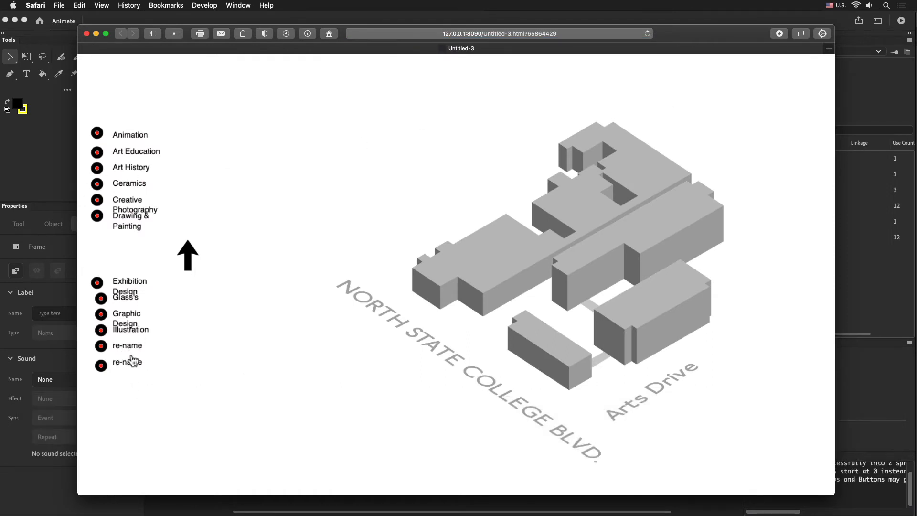
pyautogui.click(128, 286)
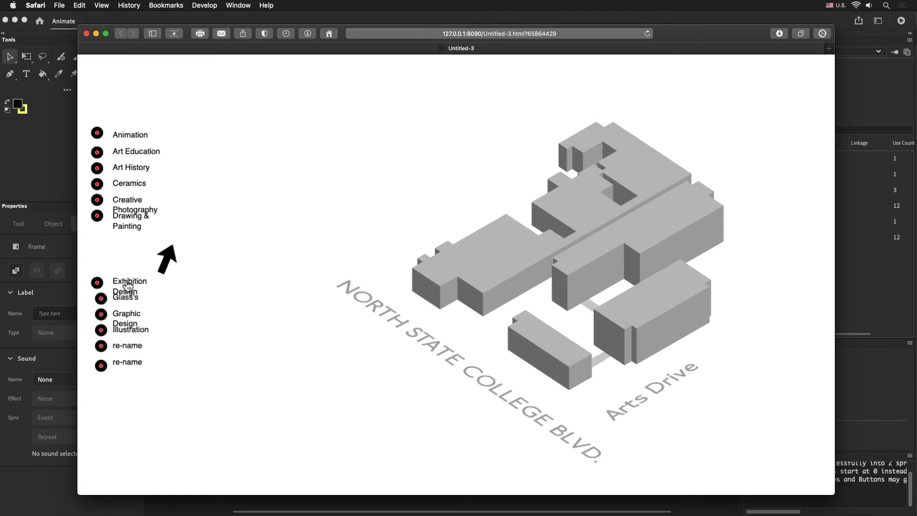
pyautogui.click(125, 317)
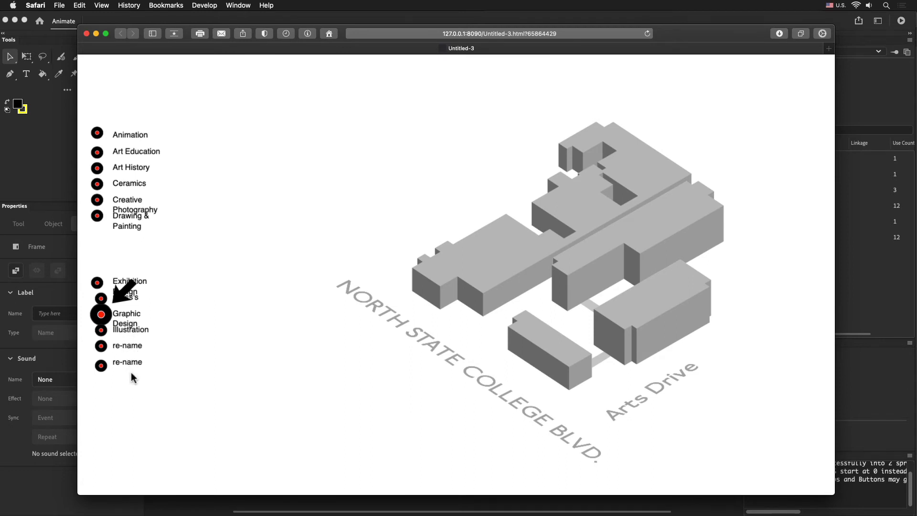
pyautogui.click(87, 33)
# Step: Reopen the frame code and correct the last two button_mc_list entries to this.button10 and this.button11
pyautogui.press('F9')
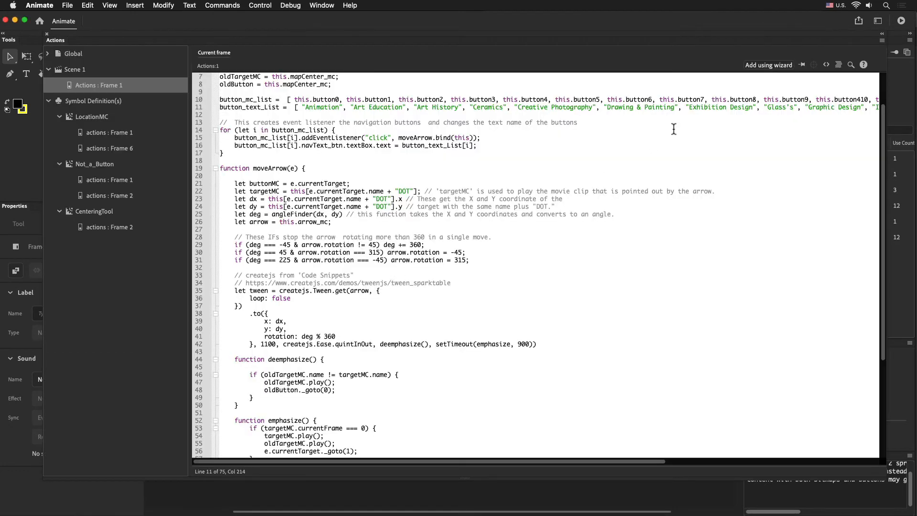
pyautogui.hscroll(10, 673, 128)
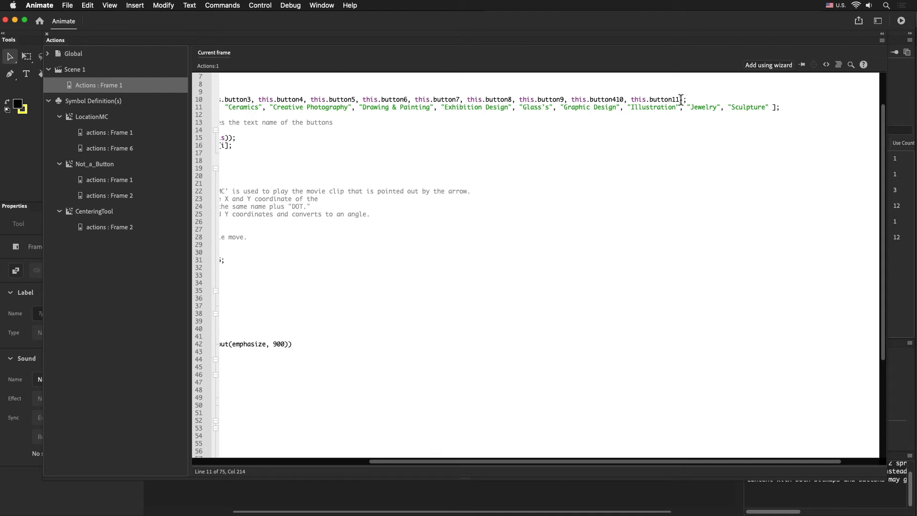
pyautogui.moveTo(680, 100); pyautogui.dragTo(673, 101)
pyautogui.write('11')
pyautogui.press('BackSpace')
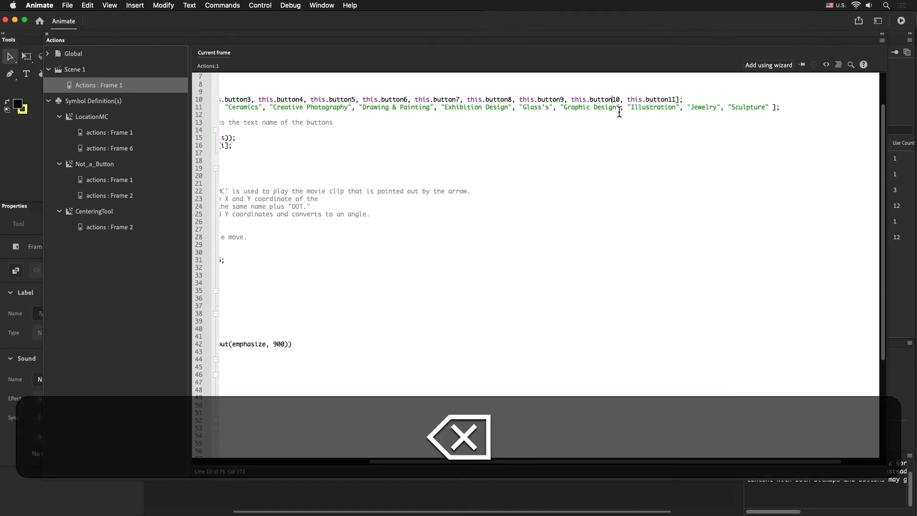
# Step: Test the movie in the browser, try the Sculpture and Exhibition Design buttons, and close the preview
pyautogui.click(665, 117)
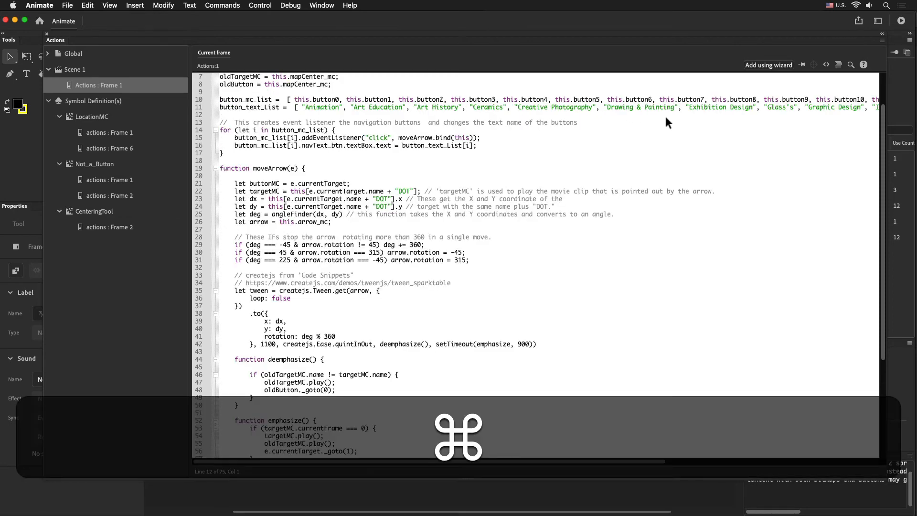
pyautogui.press('super+Return')
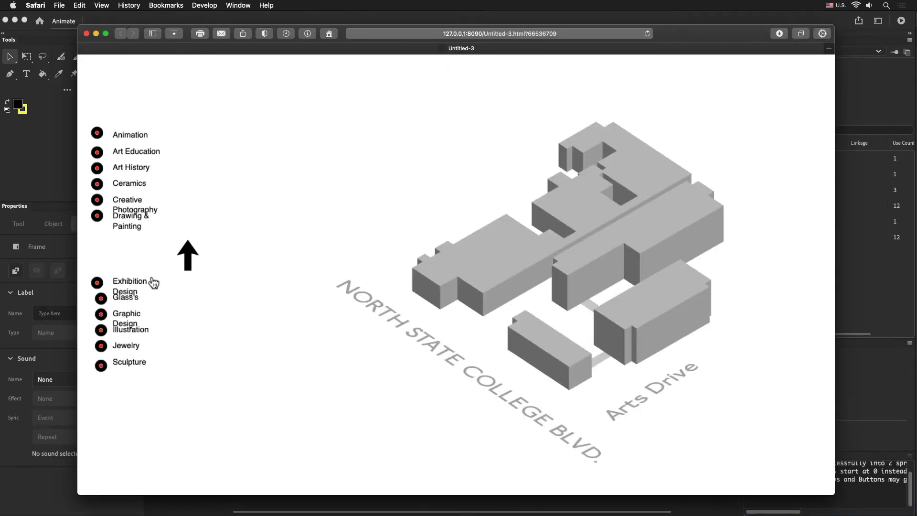
pyautogui.click(142, 367)
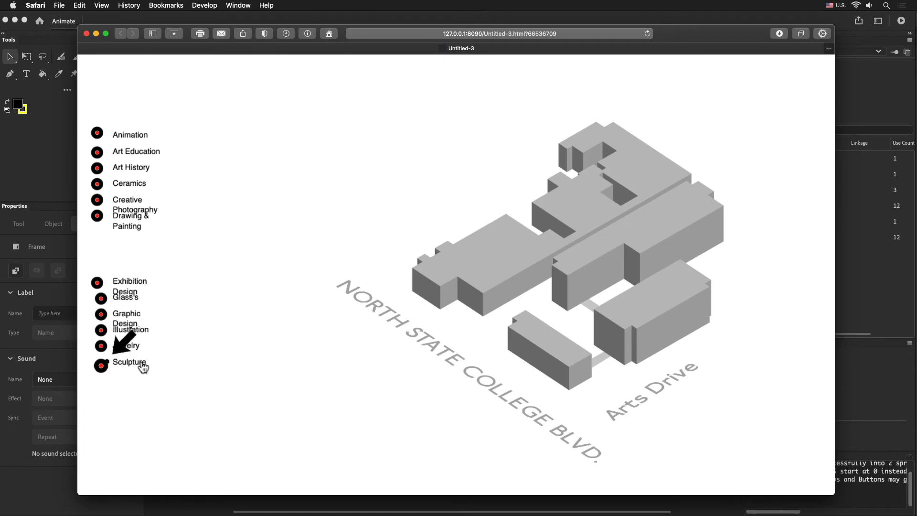
pyautogui.click(142, 286)
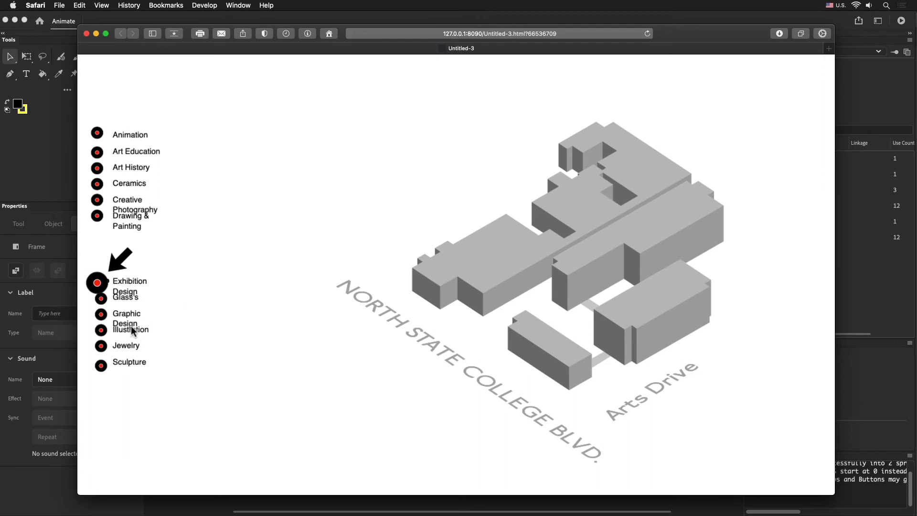
pyautogui.click(86, 33)
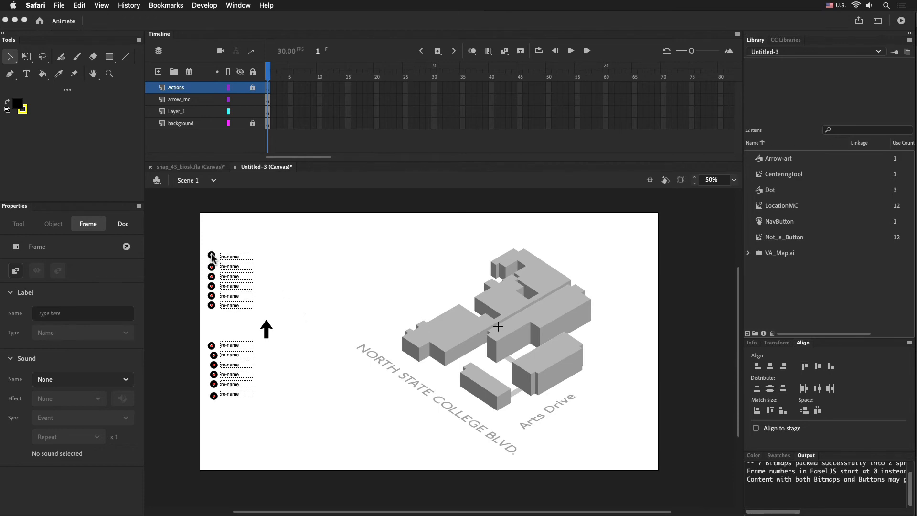
pyautogui.press('F9')
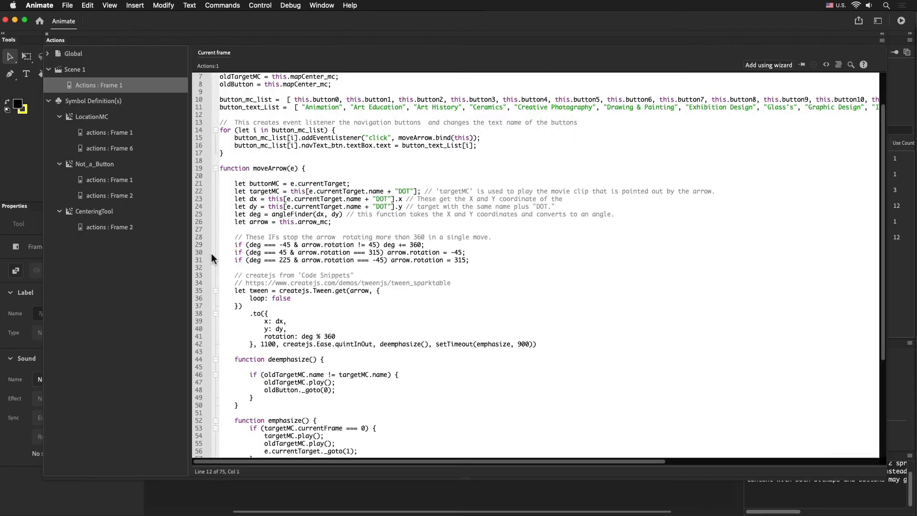
pyautogui.click(47, 34)
pyautogui.click(286, 329)
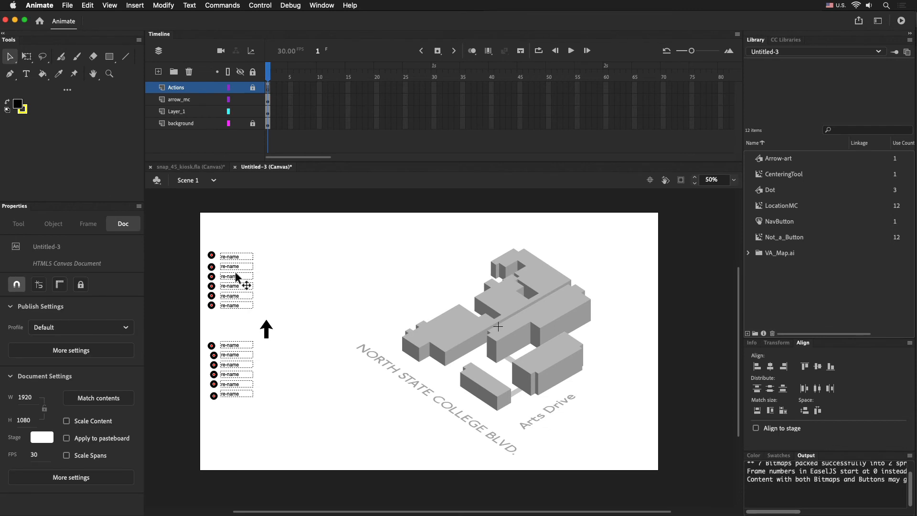
# Step: Move the button0DOT instance onto the building above the Arts Drive label, at about X 1470, Y 610
pyautogui.click(212, 258)
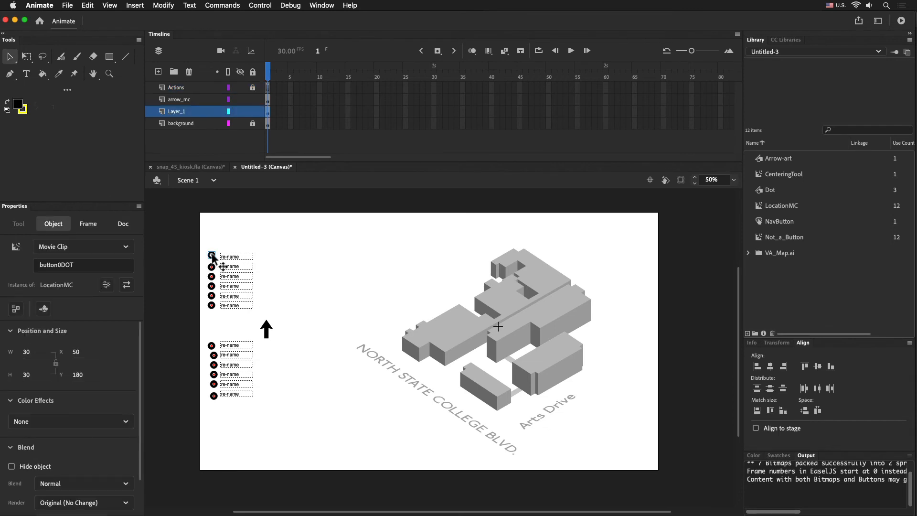
pyautogui.moveTo(212, 258); pyautogui.dragTo(306, 309)
pyautogui.moveTo(557, 356); pyautogui.dragTo(552, 359)
# Step: Preview the movie in the browser, shift the preview window aside, and narrow the Animate window so both sit side by side
pyautogui.press('super+Return')
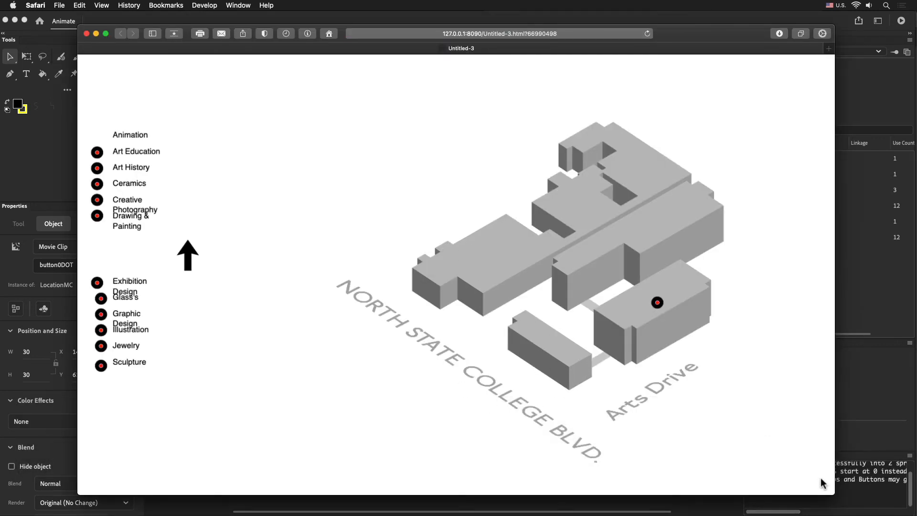
pyautogui.moveTo(825, 487)
pyautogui.mouseDown()
pyautogui.moveTo(439, 501)
pyautogui.moveTo(833, 478)
pyautogui.mouseUp()
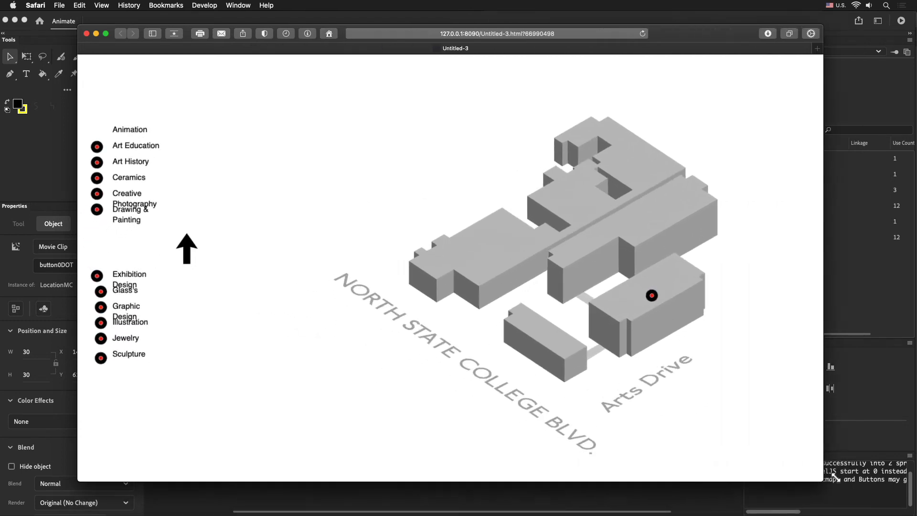
pyautogui.doubleClick(137, 37)
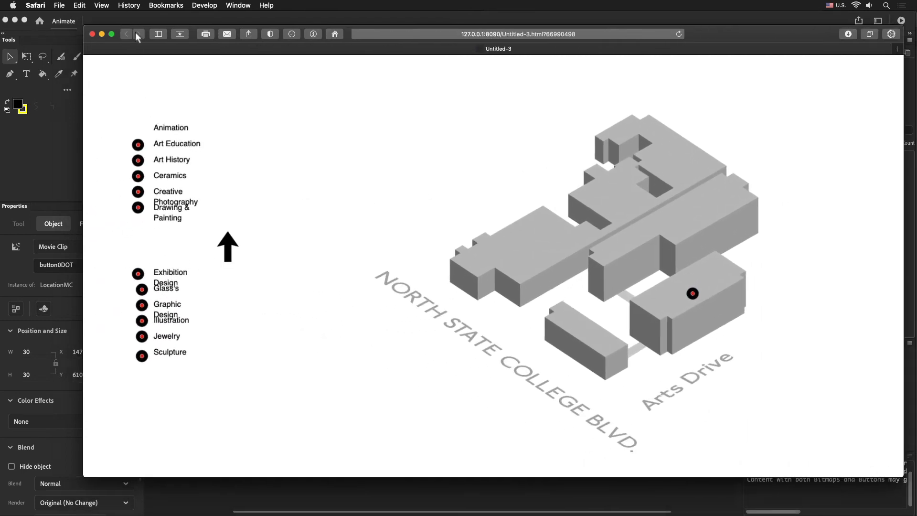
pyautogui.moveTo(137, 36); pyautogui.dragTo(706, 62)
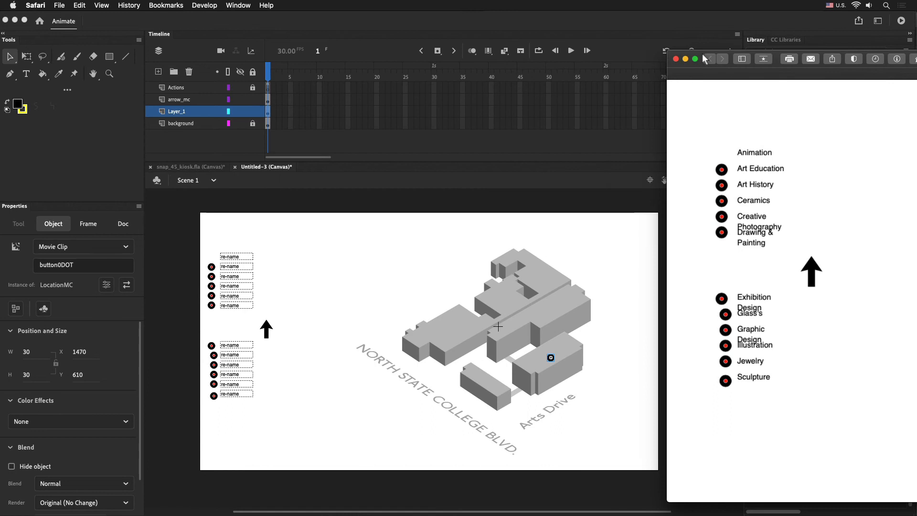
pyautogui.click(502, 177)
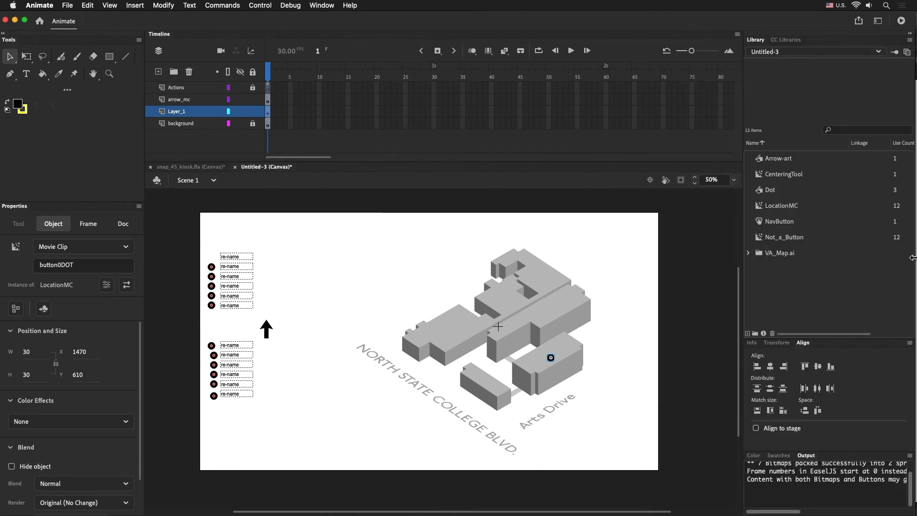
pyautogui.moveTo(912, 258); pyautogui.dragTo(687, 279)
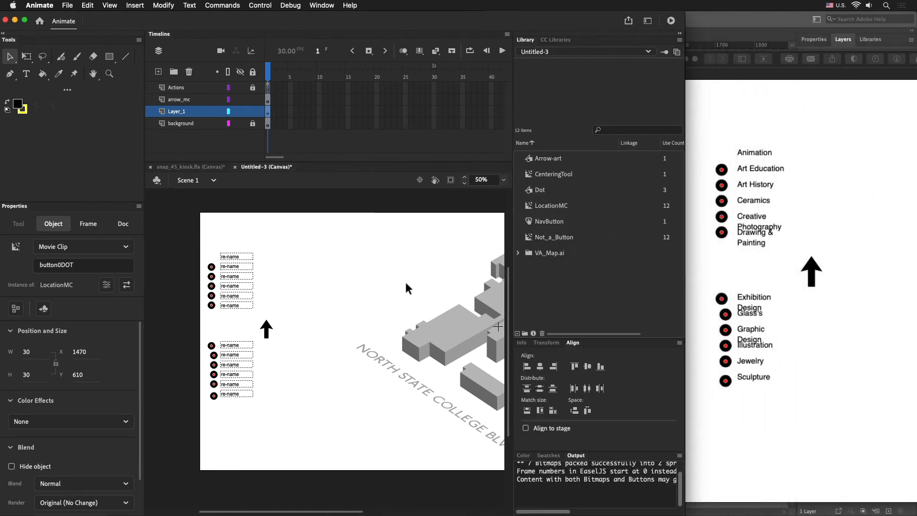
# Step: Distribute the remaining location dots over the map's buildings, placing button3DOT at about X 1310, Y 380
pyautogui.hscroll(5, 369, 269)
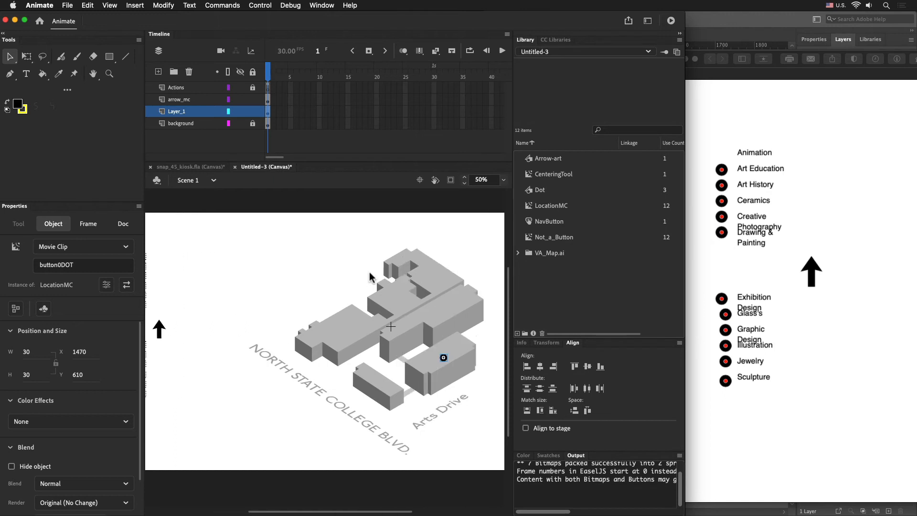
pyautogui.click(259, 292)
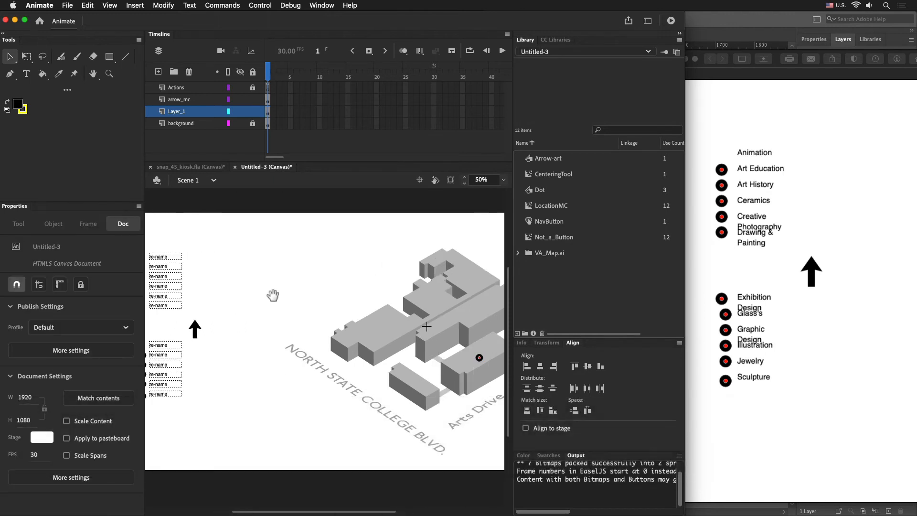
pyautogui.click(274, 296)
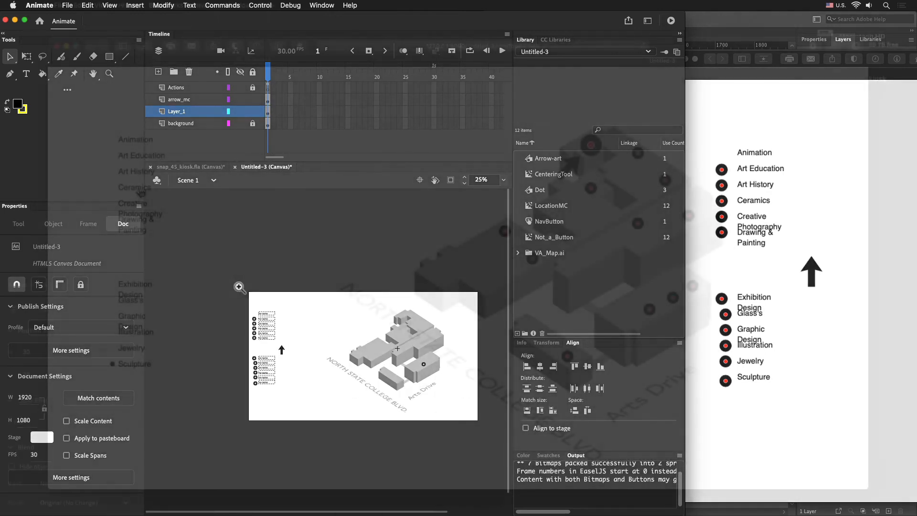
pyautogui.moveTo(270, 302); pyautogui.dragTo(483, 432)
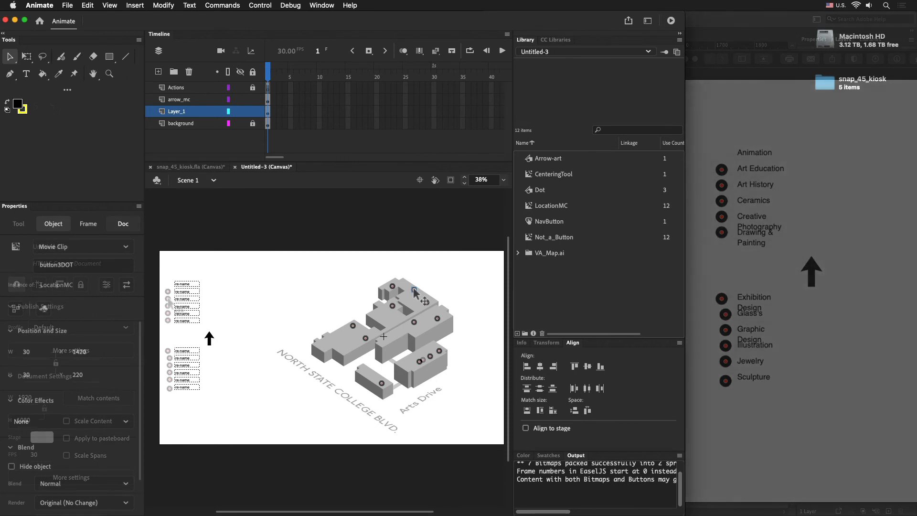
pyautogui.moveTo(405, 302); pyautogui.dragTo(395, 318)
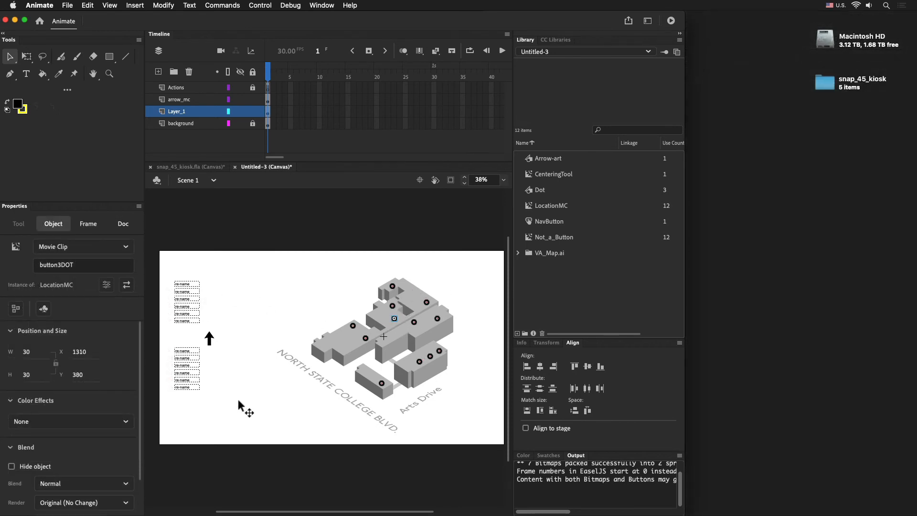
# Step: Move the button11 instance down to about Y 846 and shift arrow_mc away from the buttons toward the map
pyautogui.click(182, 388)
pyautogui.moveTo(182, 388); pyautogui.dragTo(181, 404)
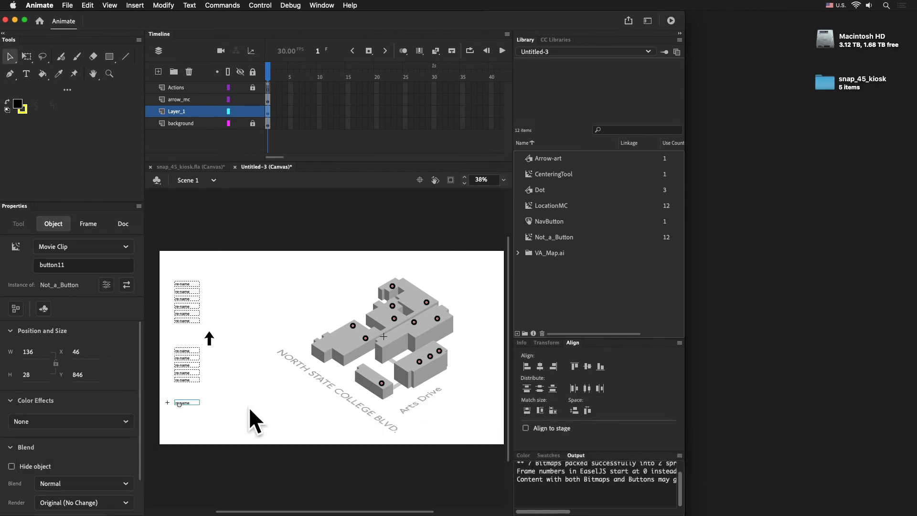
pyautogui.click(209, 339)
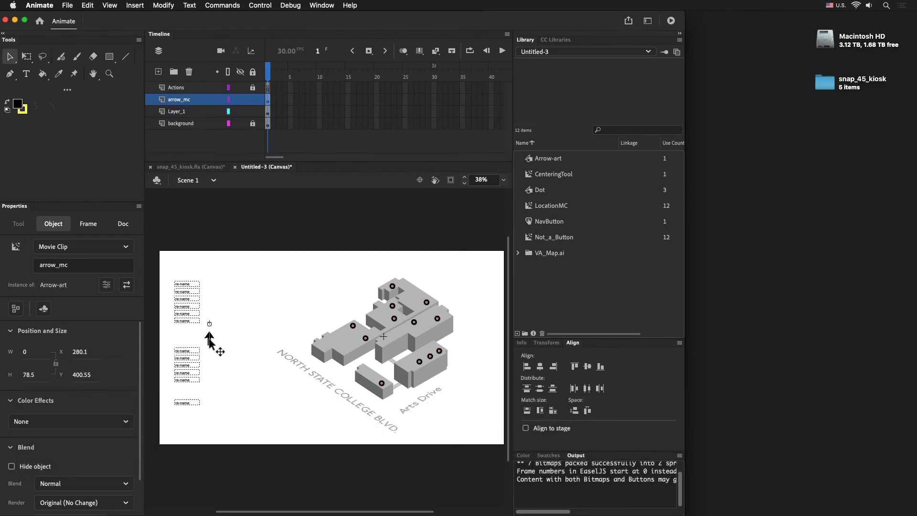
pyautogui.moveTo(216, 349); pyautogui.dragTo(263, 354)
# Step: Select all twelve navigation buttons and space them evenly in the vertical direction
pyautogui.moveTo(164, 275); pyautogui.dragTo(217, 417)
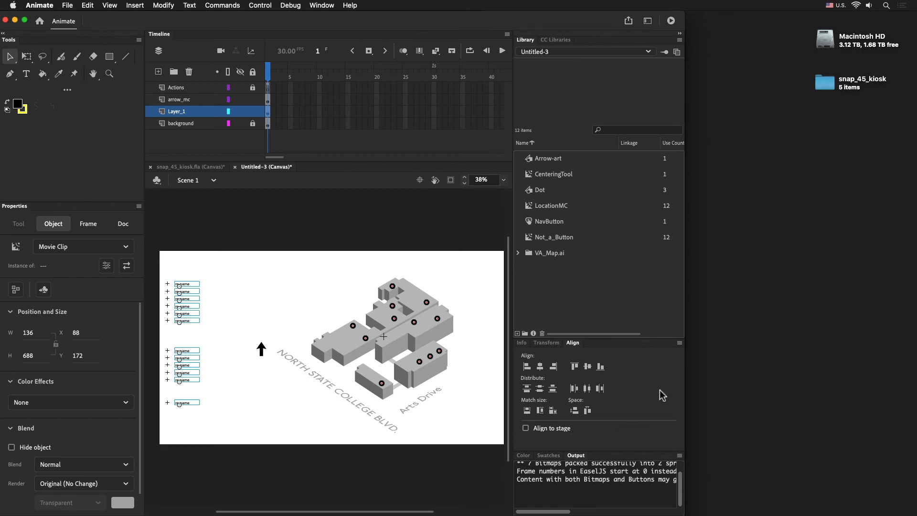
pyautogui.click(679, 343)
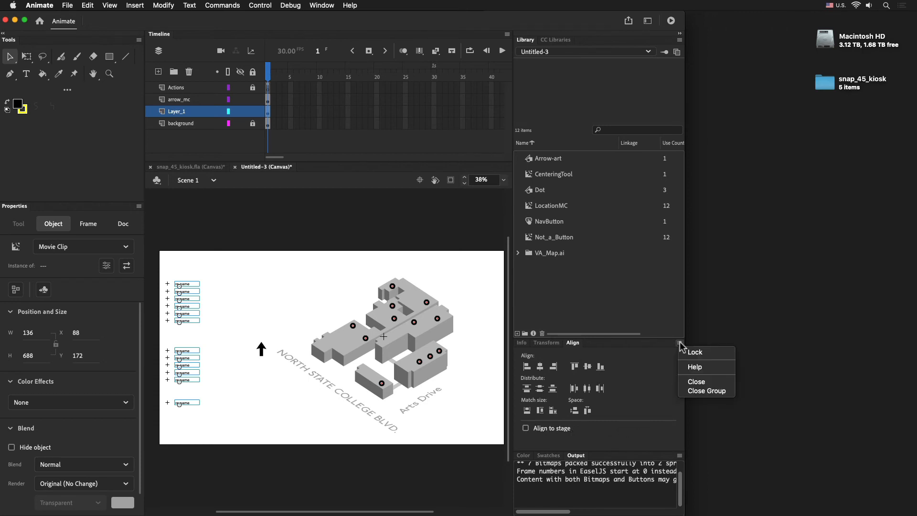
pyautogui.click(654, 378)
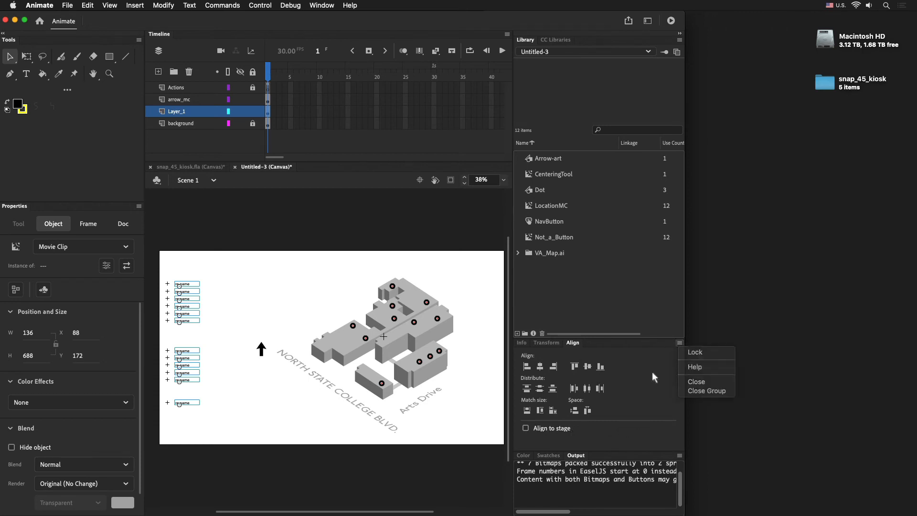
pyautogui.click(574, 411)
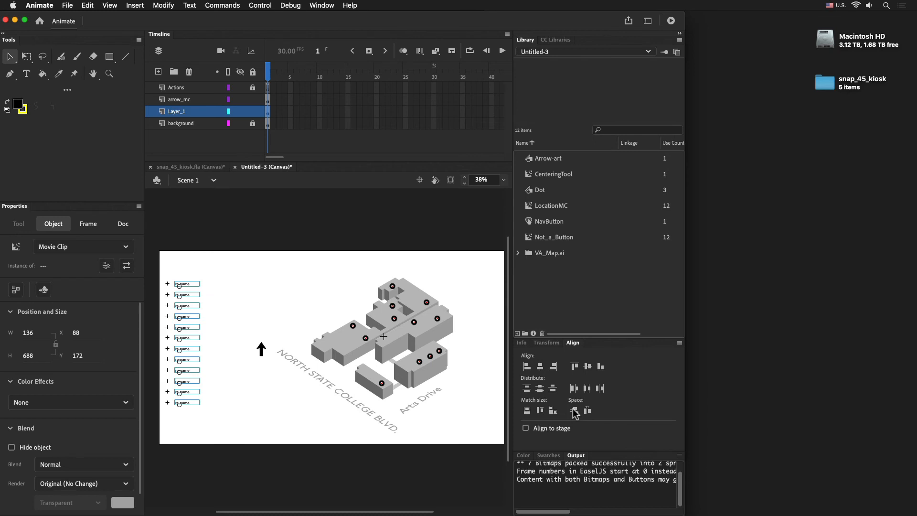
# Step: Open the NavButton symbol inside Not_a_Button and widen its textBox dynamic text field to about 295.6 px
pyautogui.doubleClick(184, 285)
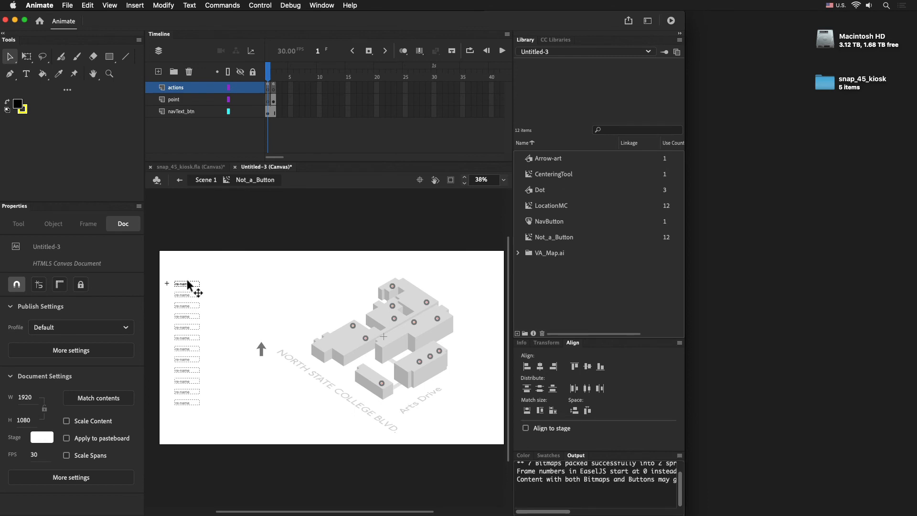
pyautogui.doubleClick(186, 286)
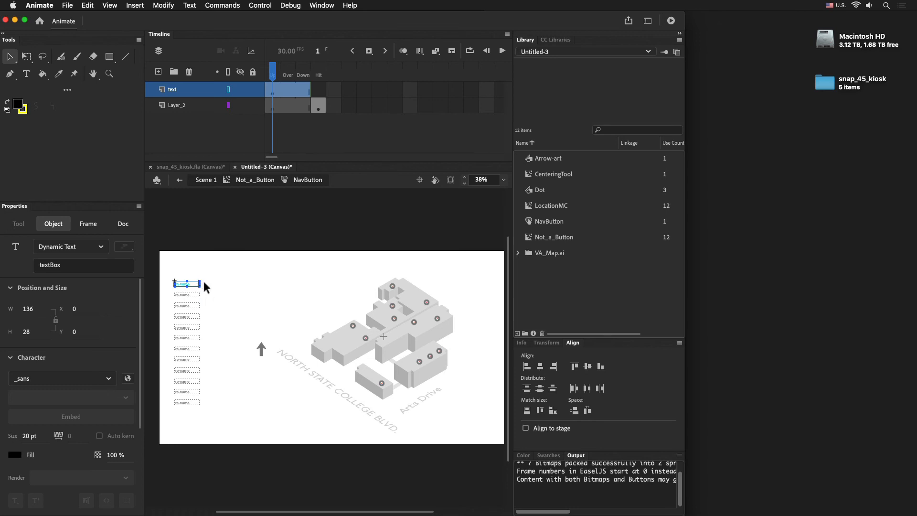
pyautogui.press('z')
pyautogui.moveTo(165, 276); pyautogui.dragTo(233, 307)
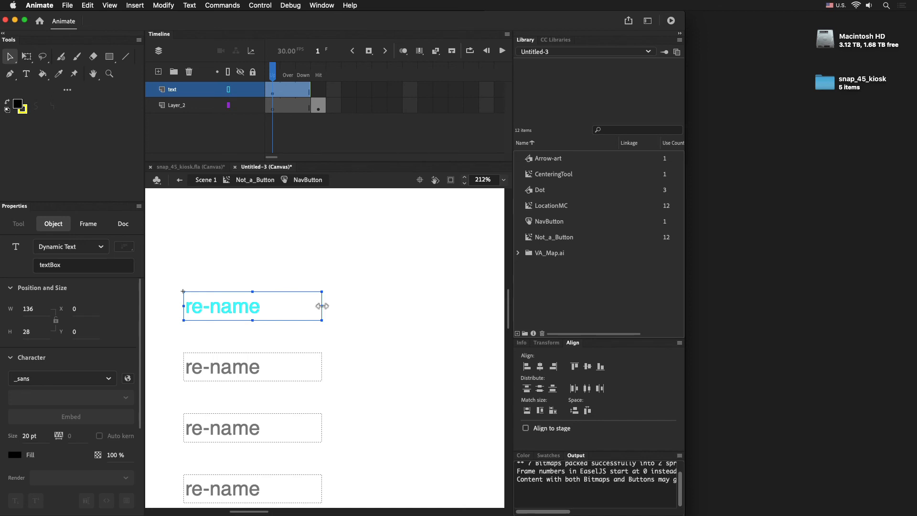
pyautogui.moveTo(322, 305); pyautogui.dragTo(485, 313)
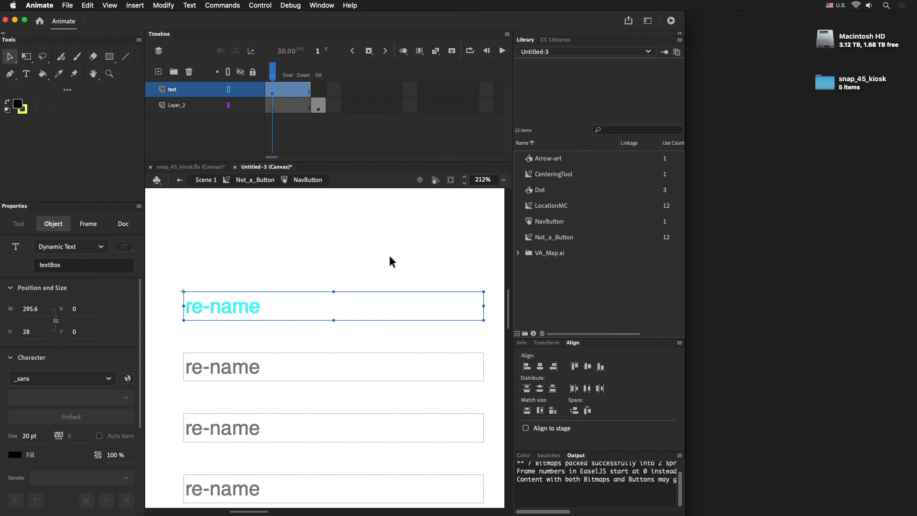
# Step: In NavButton's Hit frame, enlarge the black rectangle with Free Transform to about 294.6 by 30 px
pyautogui.click(317, 105)
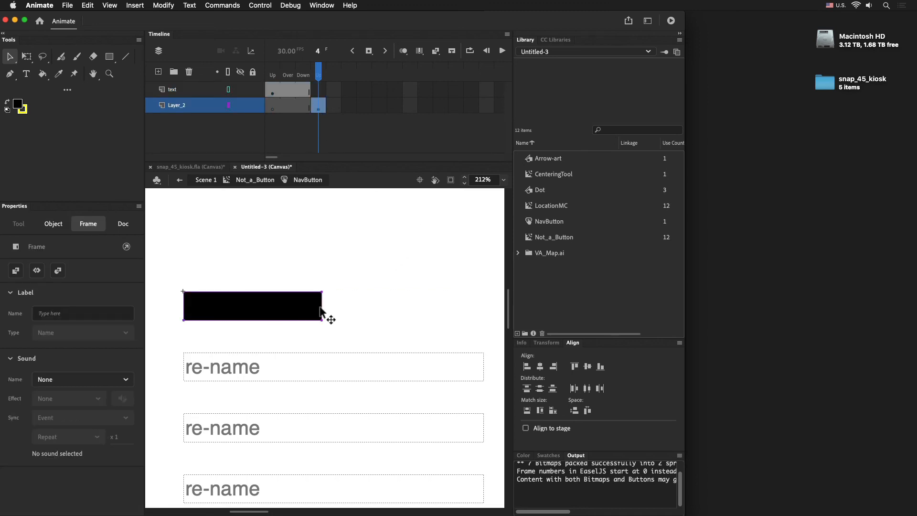
pyautogui.click(27, 57)
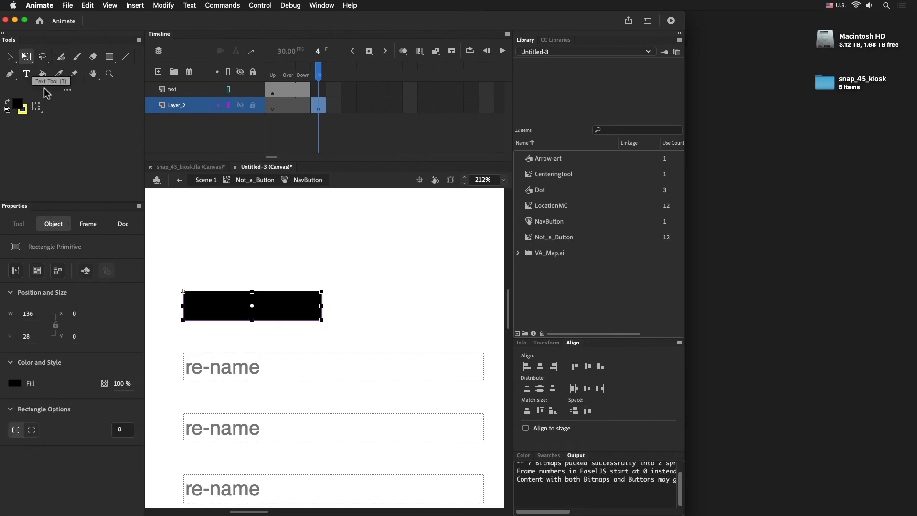
pyautogui.moveTo(319, 319); pyautogui.dragTo(481, 319)
pyautogui.press('alt')
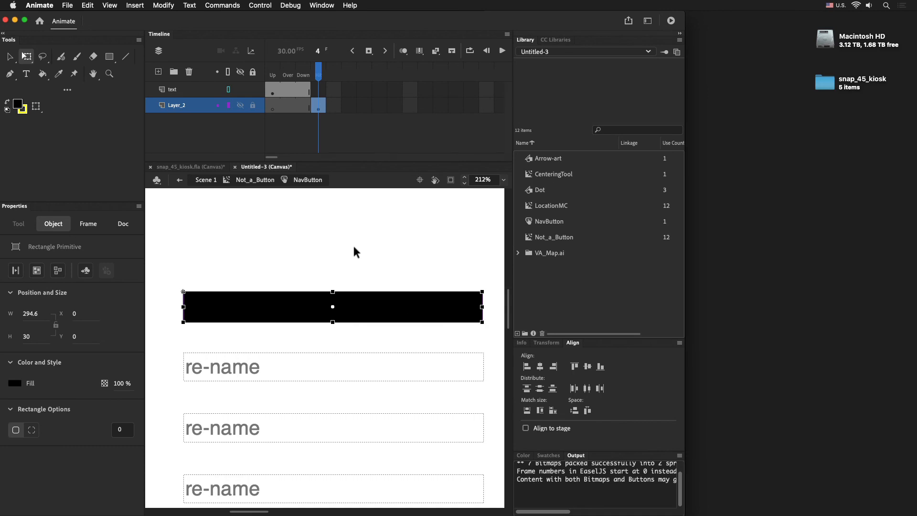
# Step: Test the movie in the browser and try the Animation button
pyautogui.press('super')
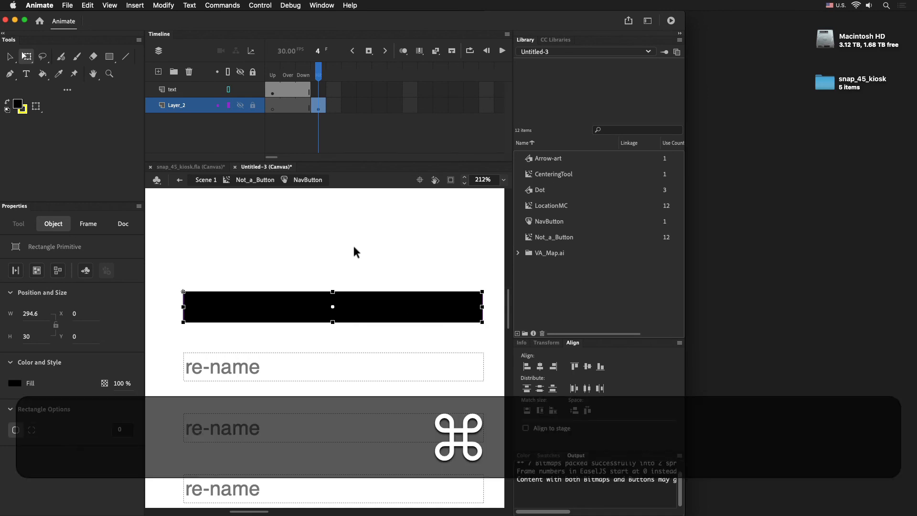
pyautogui.press('super+Return')
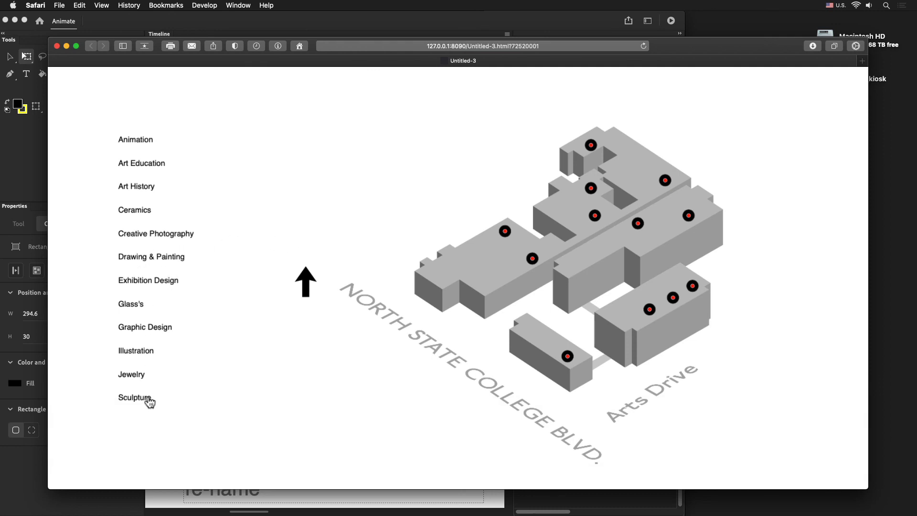
pyautogui.click(146, 143)
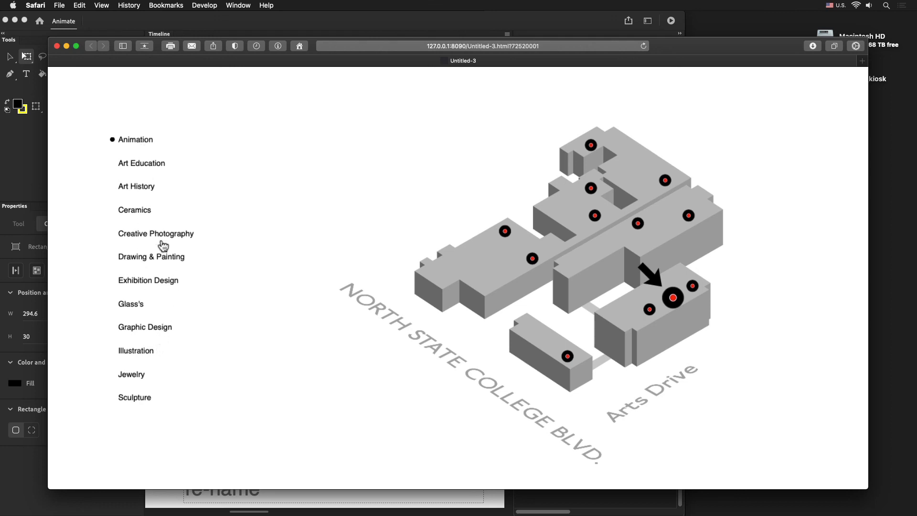
# Step: Try the Ceramics and Creative Photography buttons in the browser preview and close the preview
pyautogui.click(143, 211)
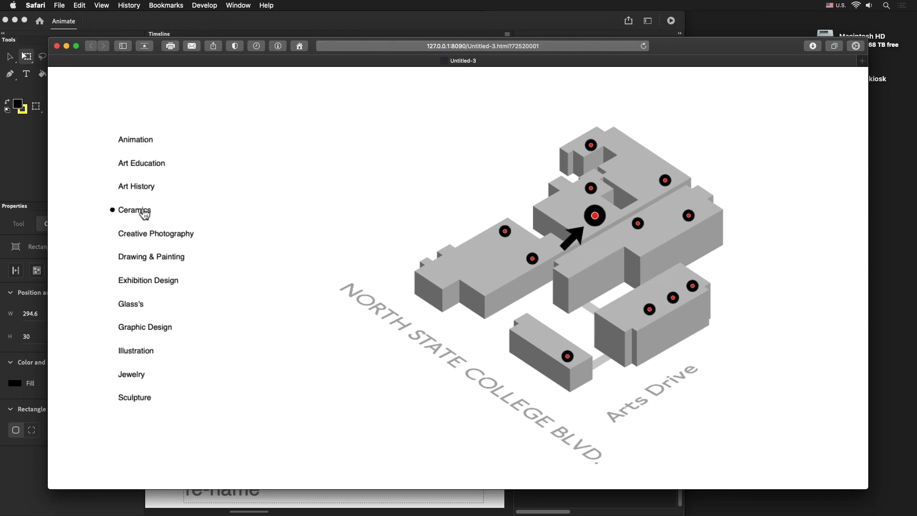
pyautogui.click(148, 240)
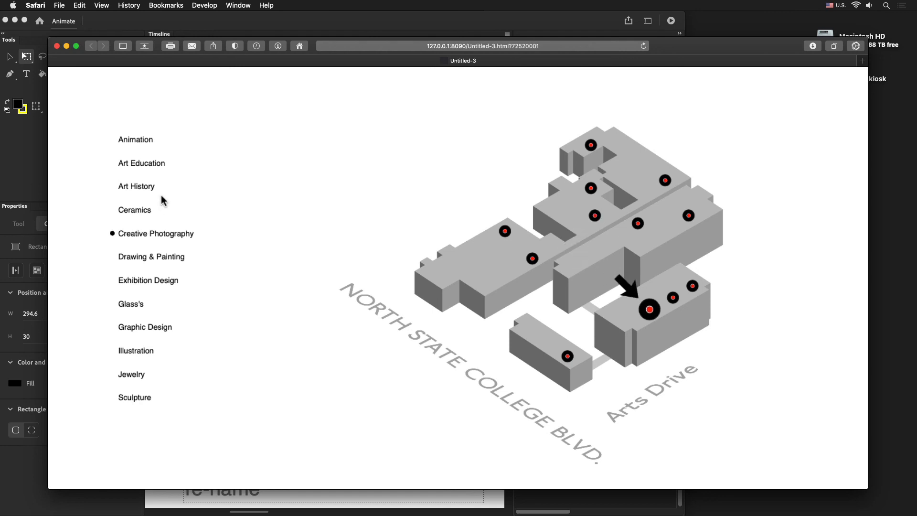
pyautogui.click(56, 46)
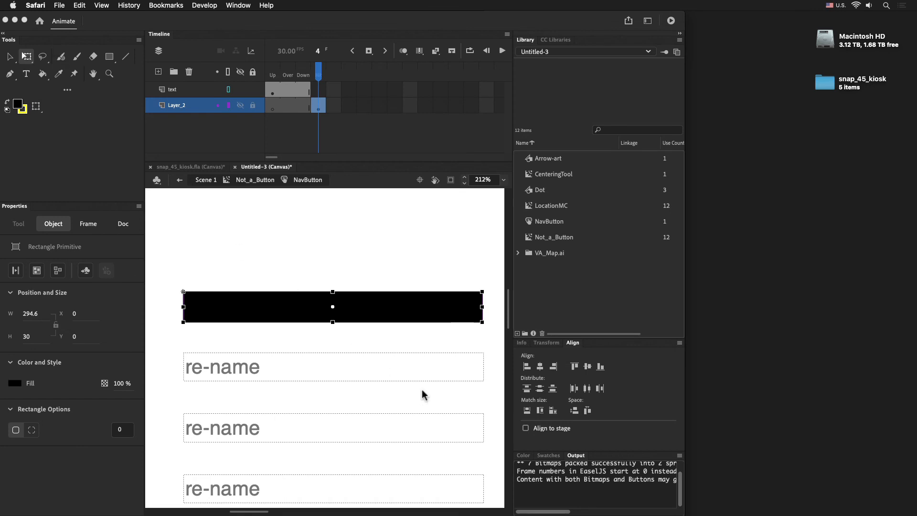
# Step: Return to Scene 1, set the stage zoom to 50%, and widen the Animate window to show the whole kiosk layout
pyautogui.click(209, 184)
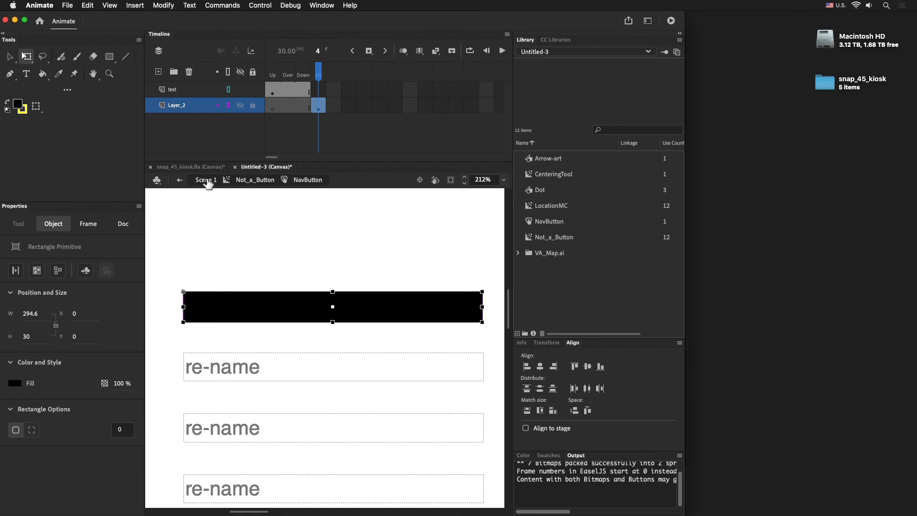
pyautogui.click(207, 182)
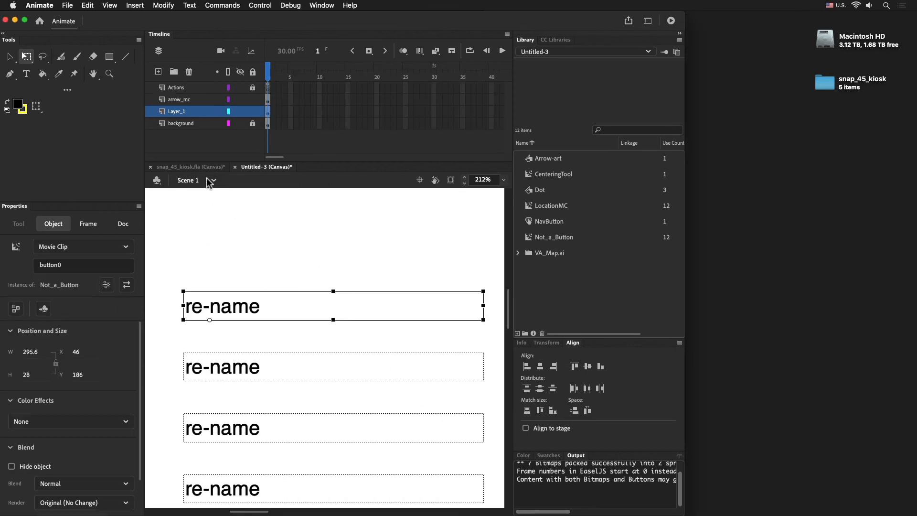
pyautogui.click(480, 179)
pyautogui.write('50')
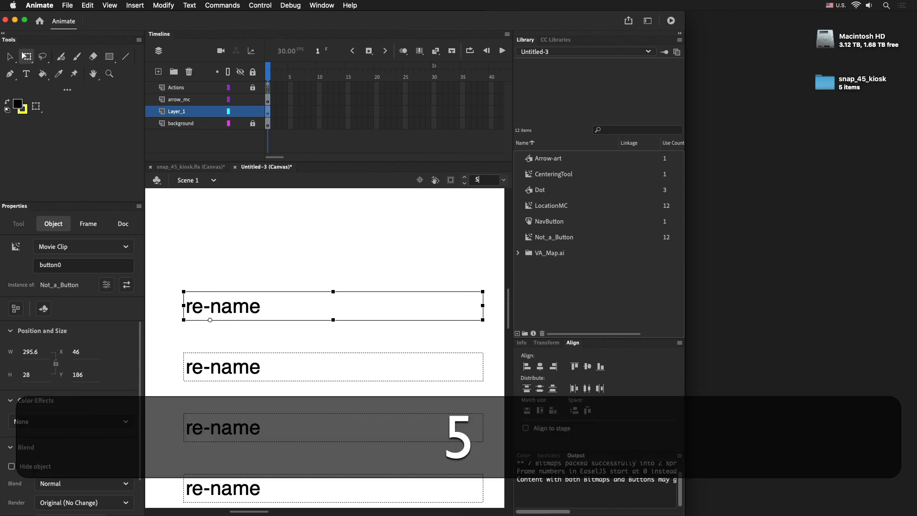
pyautogui.press('Return')
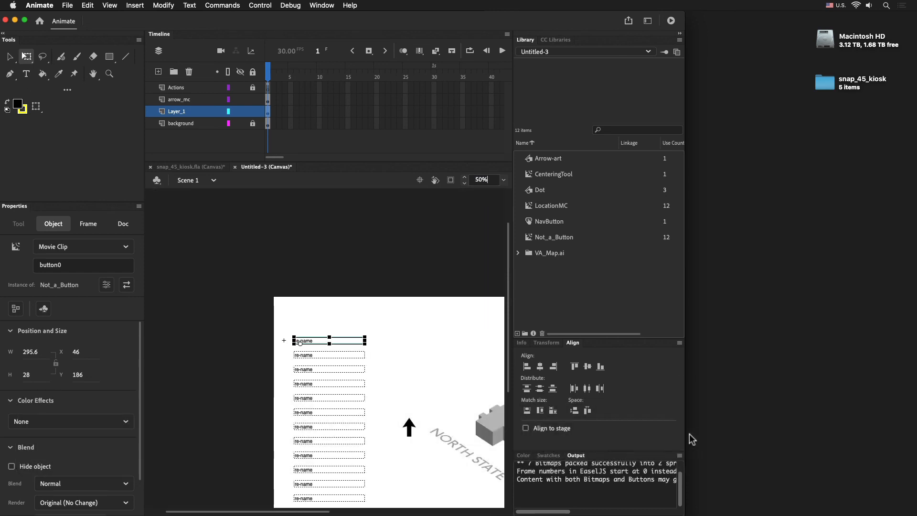
pyautogui.moveTo(685, 436); pyautogui.dragTo(911, 437)
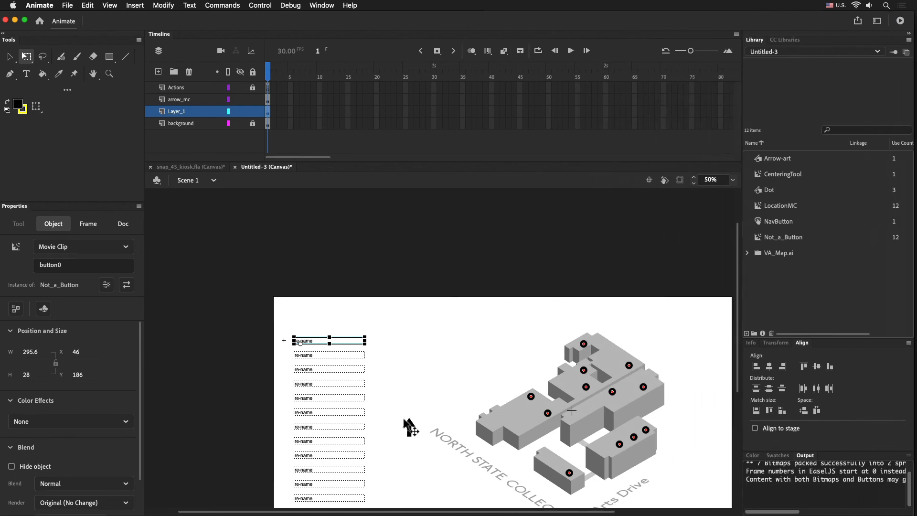
pyautogui.scroll(-3, 404, 421)
pyautogui.hscroll(2, 404, 420)
pyautogui.hscroll(-1, 404, 421)
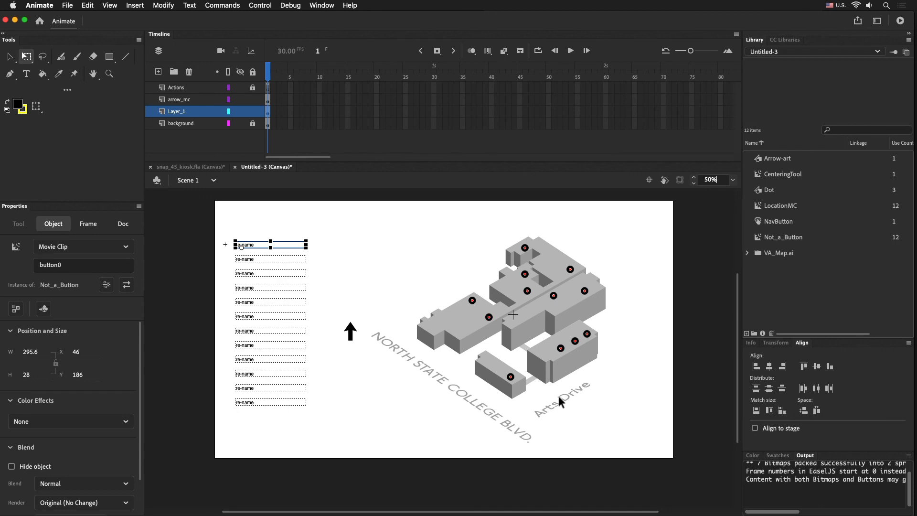
# Step: Move the mapCenter_mc centering tool from the map to the empty area above the arrow, at about X 710, Y 160
pyautogui.click(513, 315)
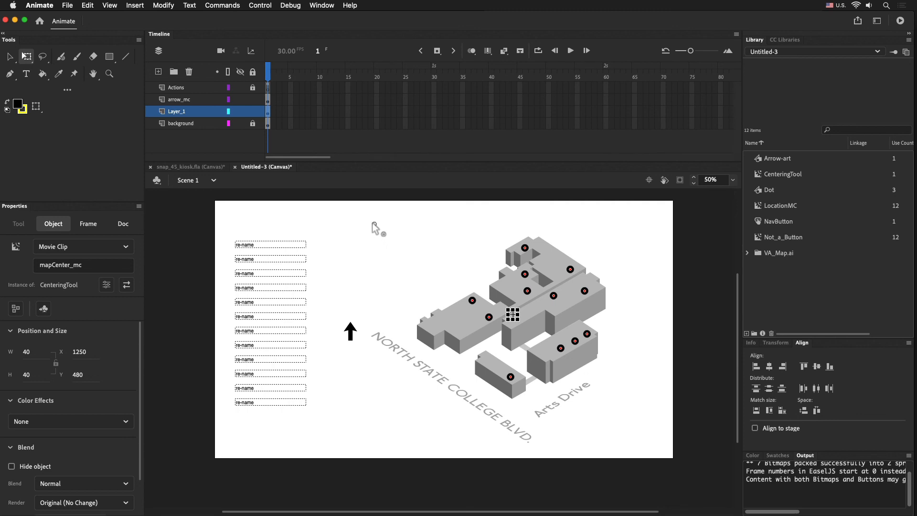
pyautogui.press('super+z')
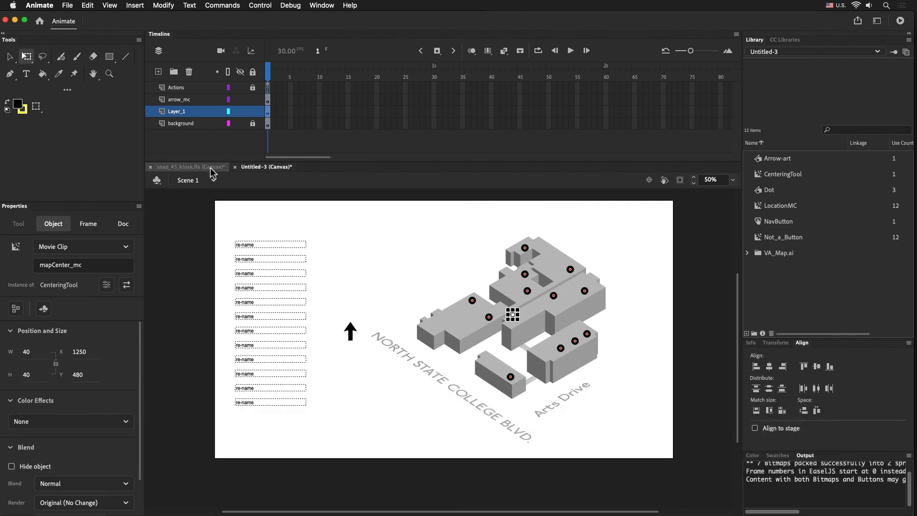
pyautogui.click(10, 56)
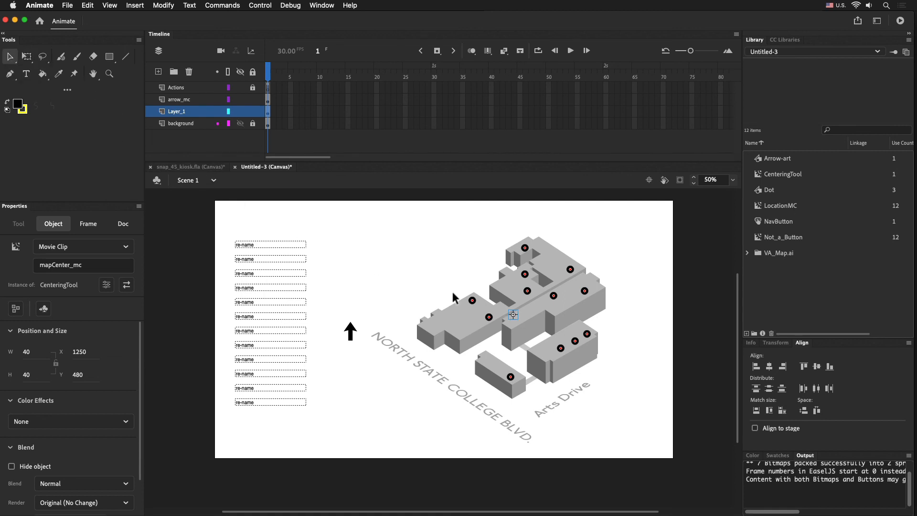
pyautogui.click(421, 277)
pyautogui.click(514, 315)
pyautogui.moveTo(514, 315); pyautogui.dragTo(385, 240)
# Step: Test the movie in the browser with the relocated centering tool and try the Animation button
pyautogui.press('super+Return')
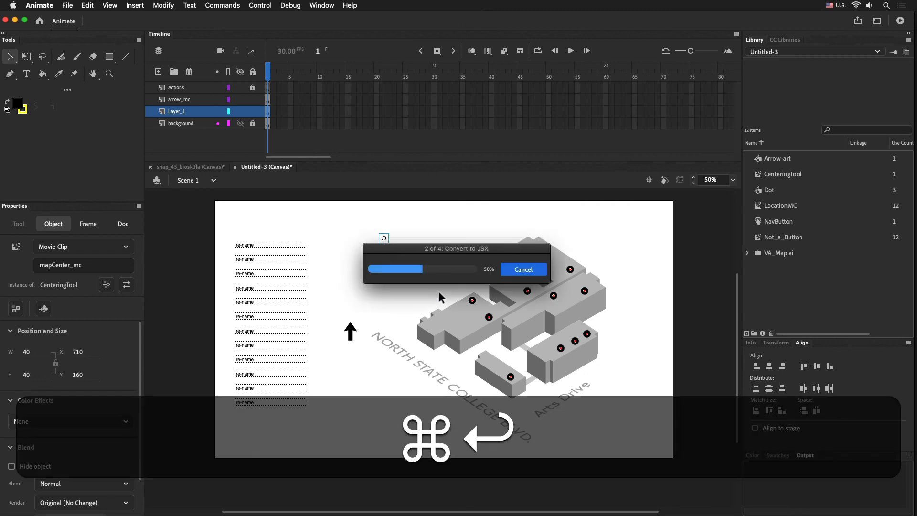
pyautogui.click(132, 144)
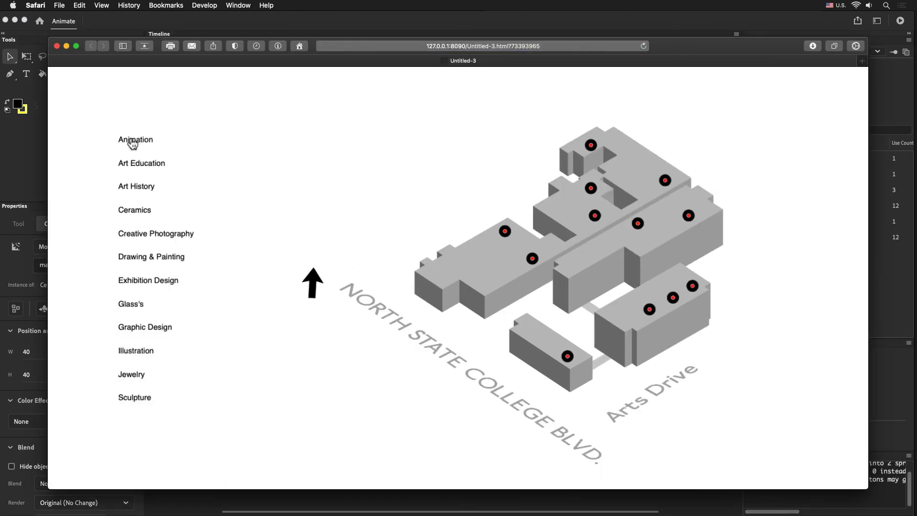